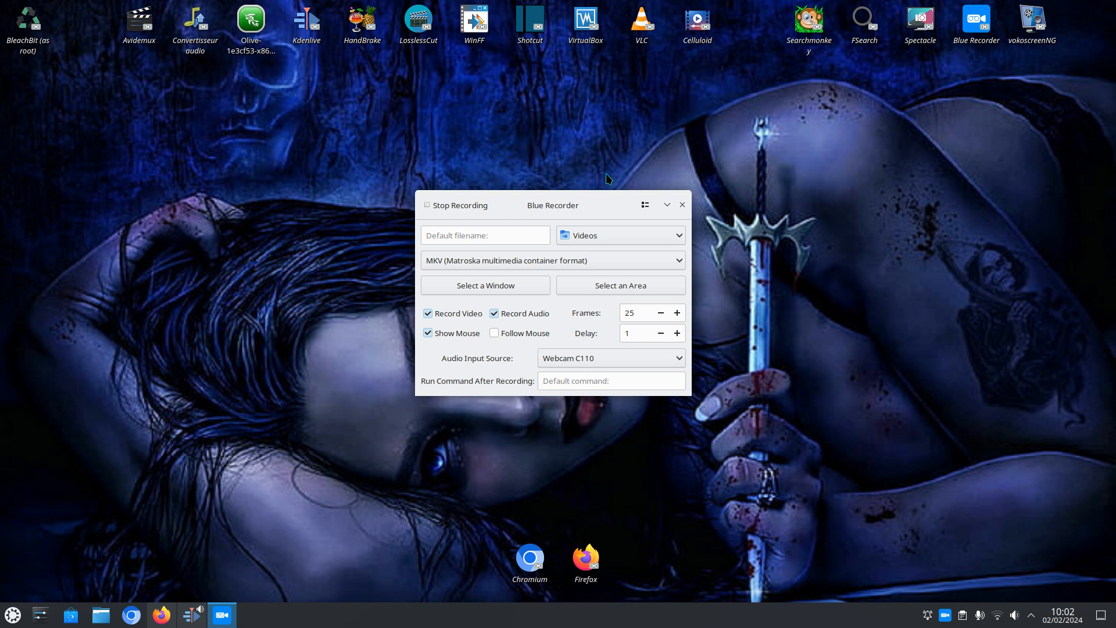
mouse_move(603, 205)
mouse_down()
mouse_move(570, 210)
mouse_move(612, 216)
mouse_up()
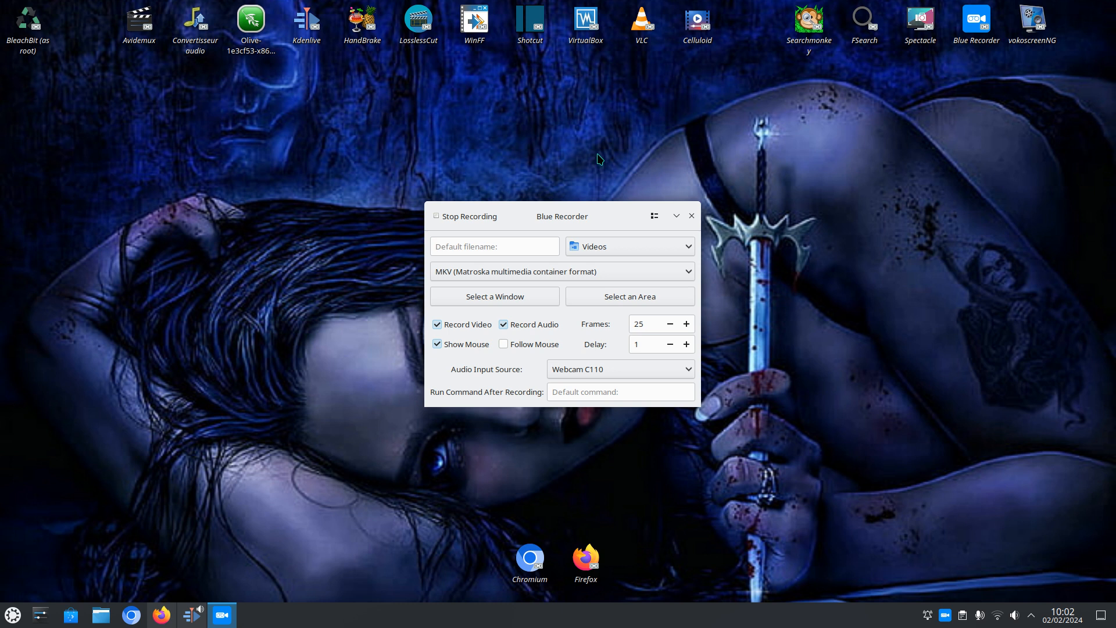
mouse_move(617, 207)
mouse_down()
mouse_move(625, 203)
mouse_move(614, 222)
mouse_up()
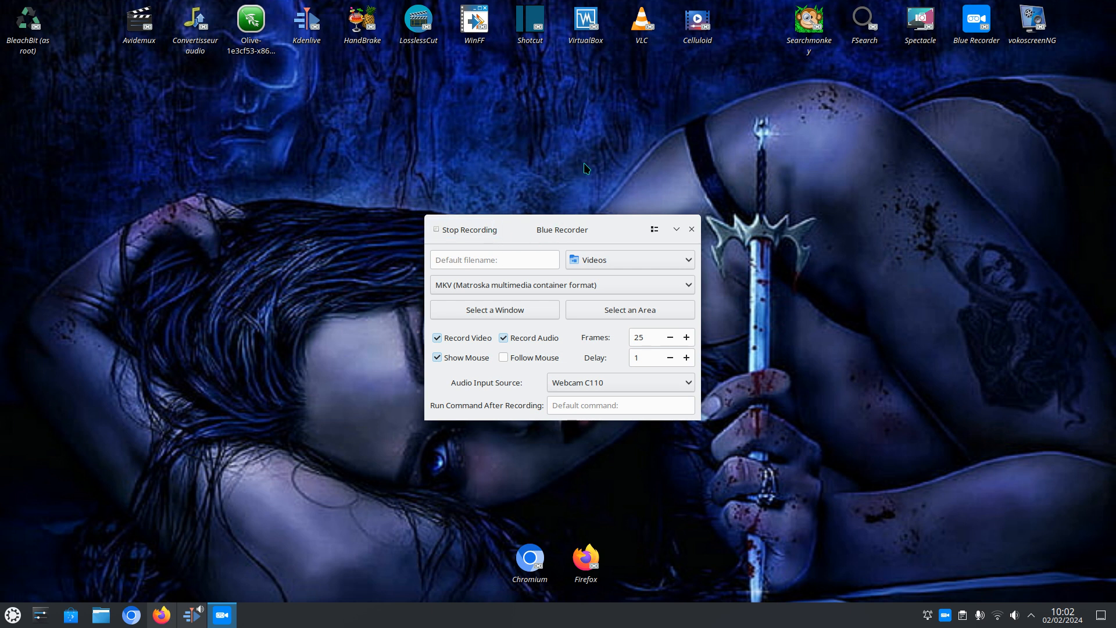
drag(611, 228, 850, 363)
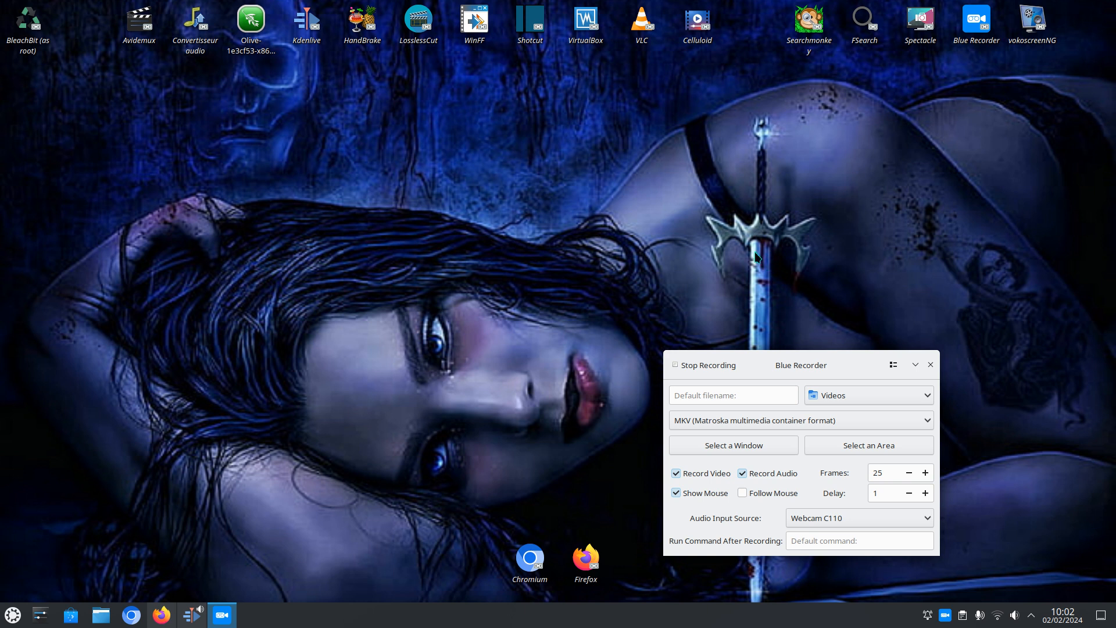
drag(775, 367, 649, 218)
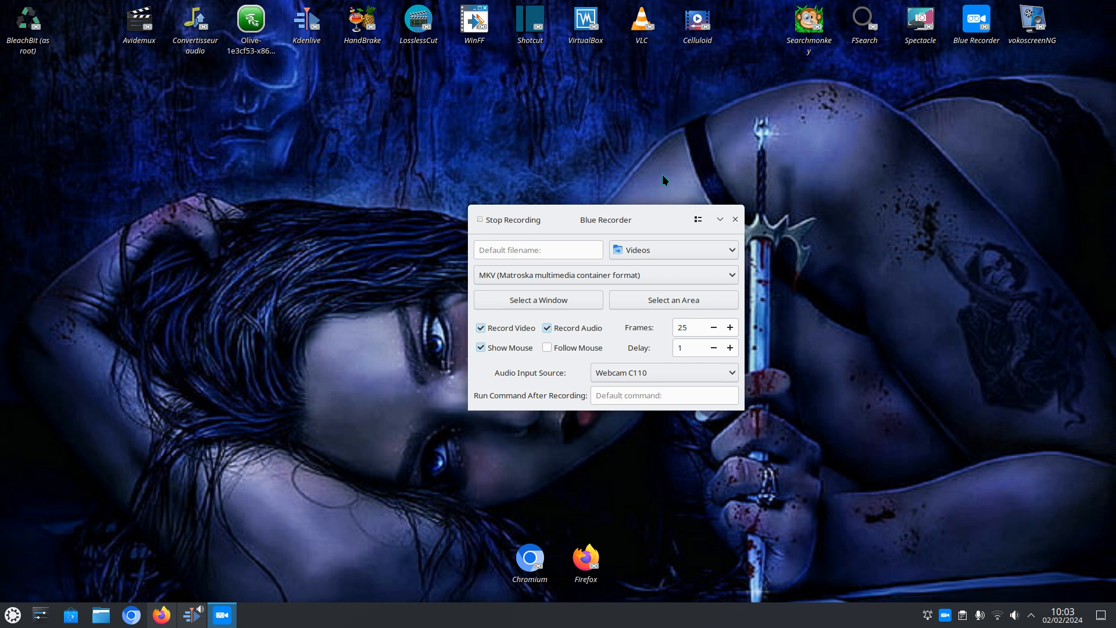
drag(667, 217, 670, 202)
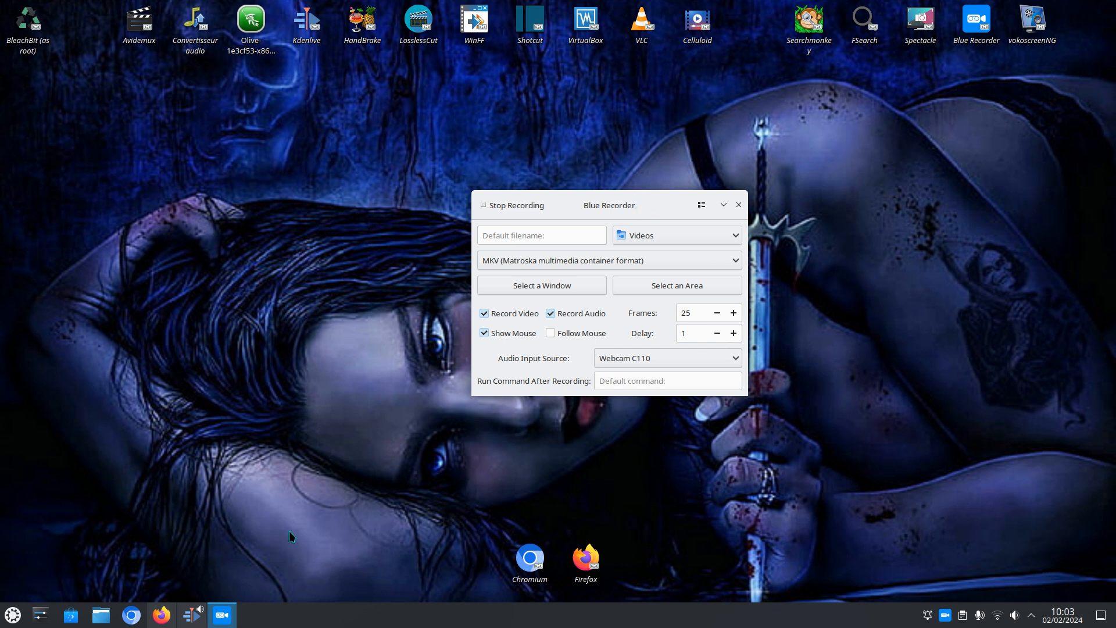
- Switch to Kdenlive and undo the second clip's move and the first clip's 175% speed change
click(192, 616)
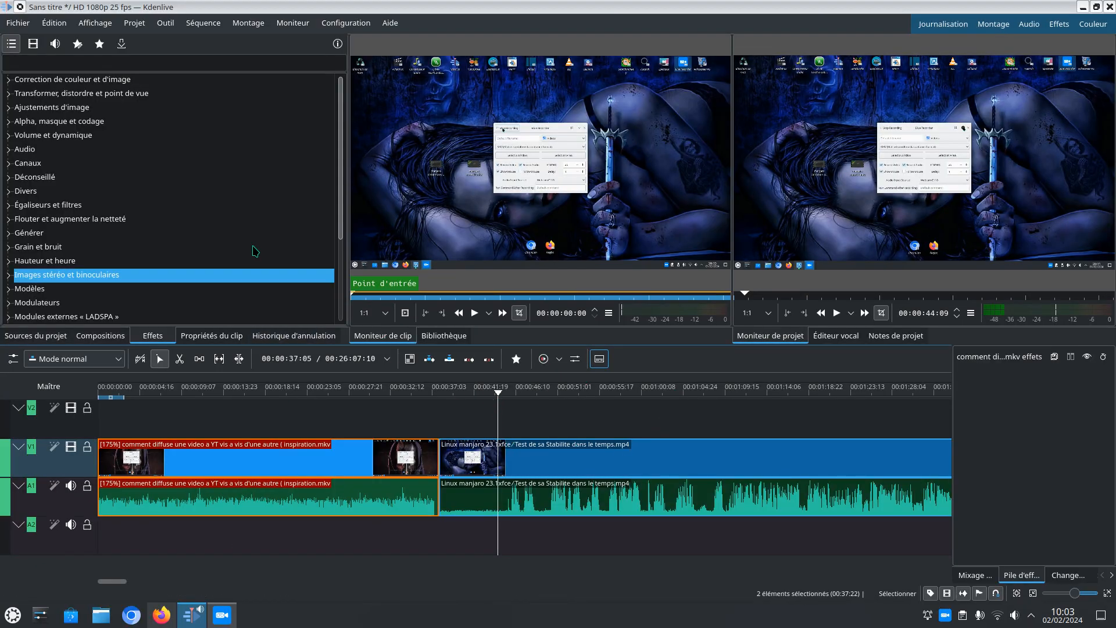
click(159, 28)
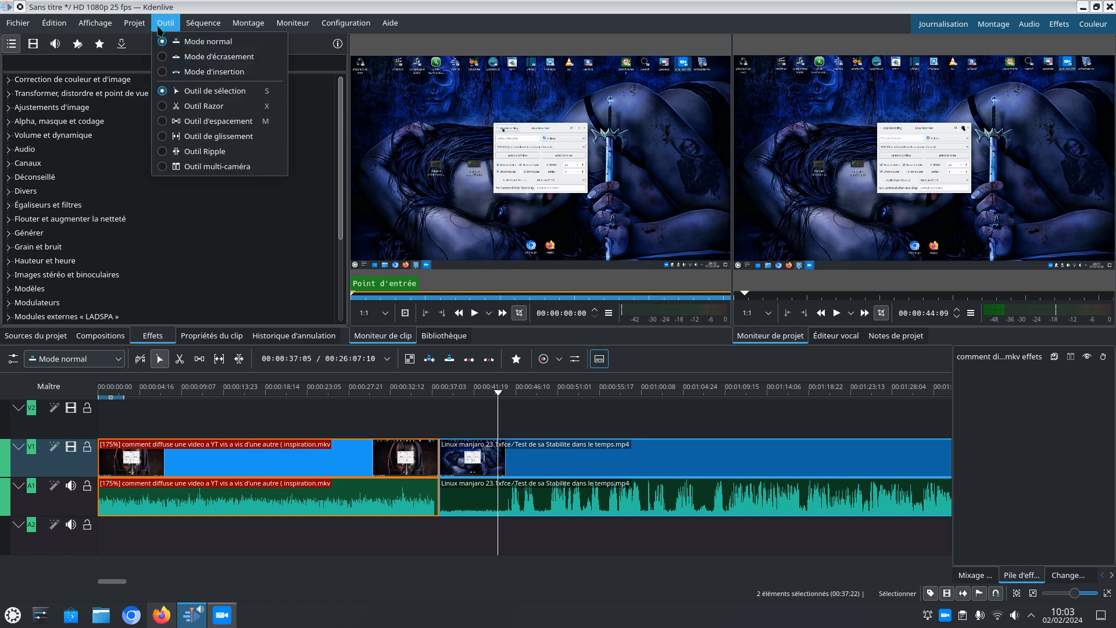
mouse_move(55, 24)
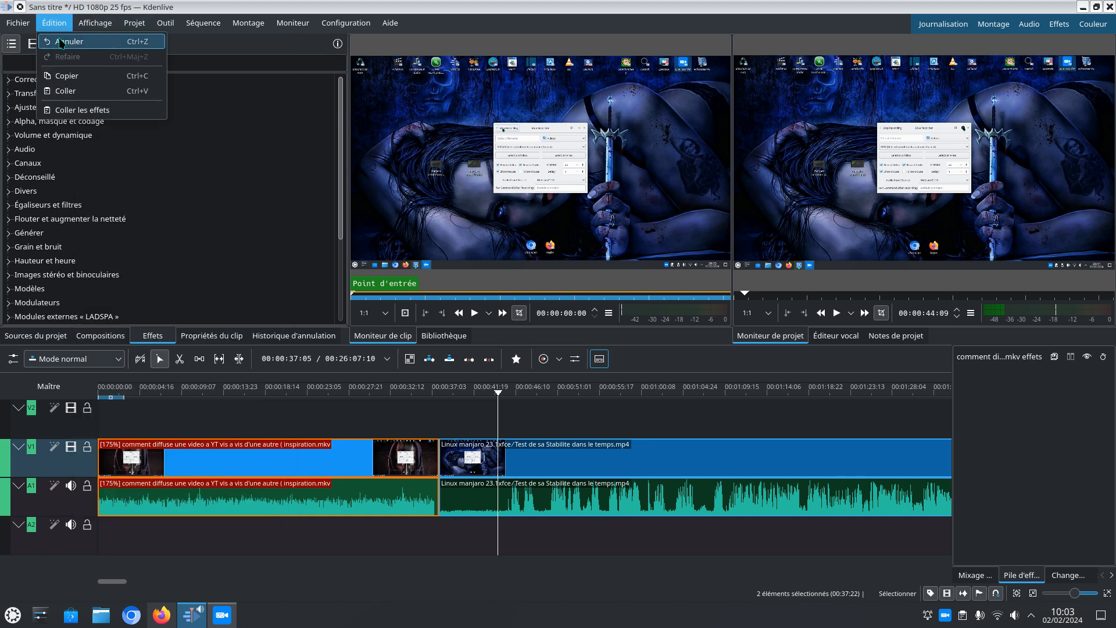
click(60, 42)
click(58, 26)
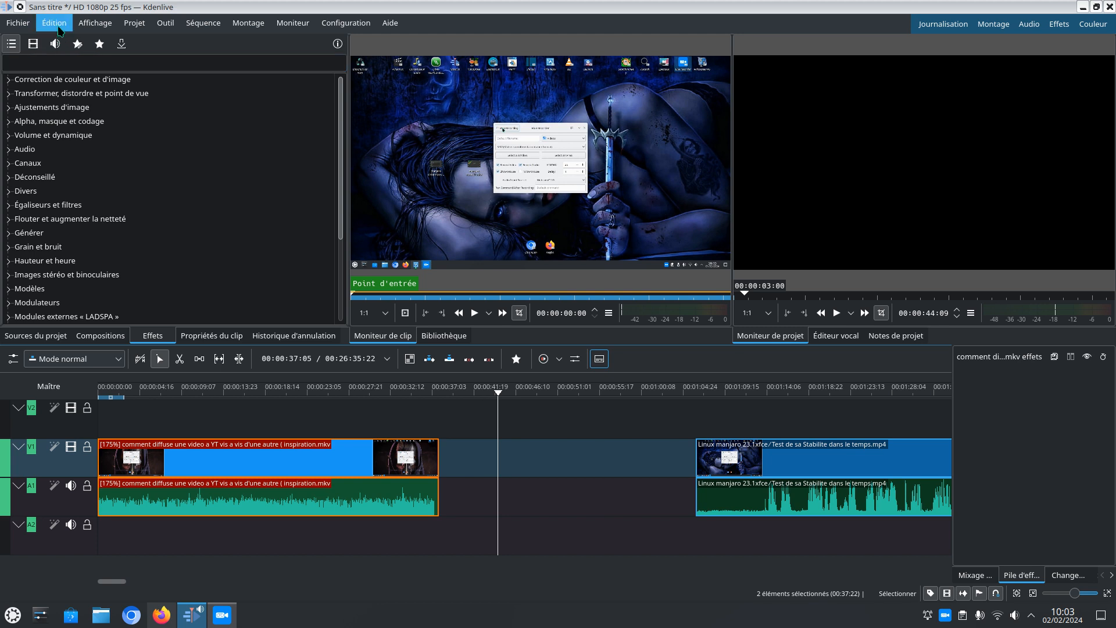
click(61, 42)
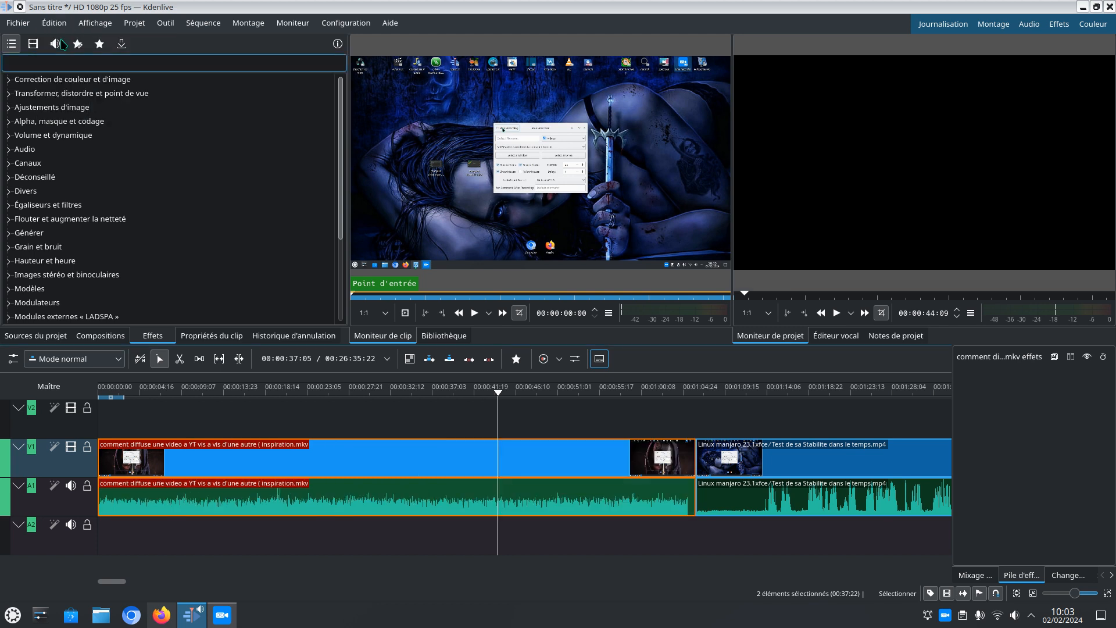
click(54, 24)
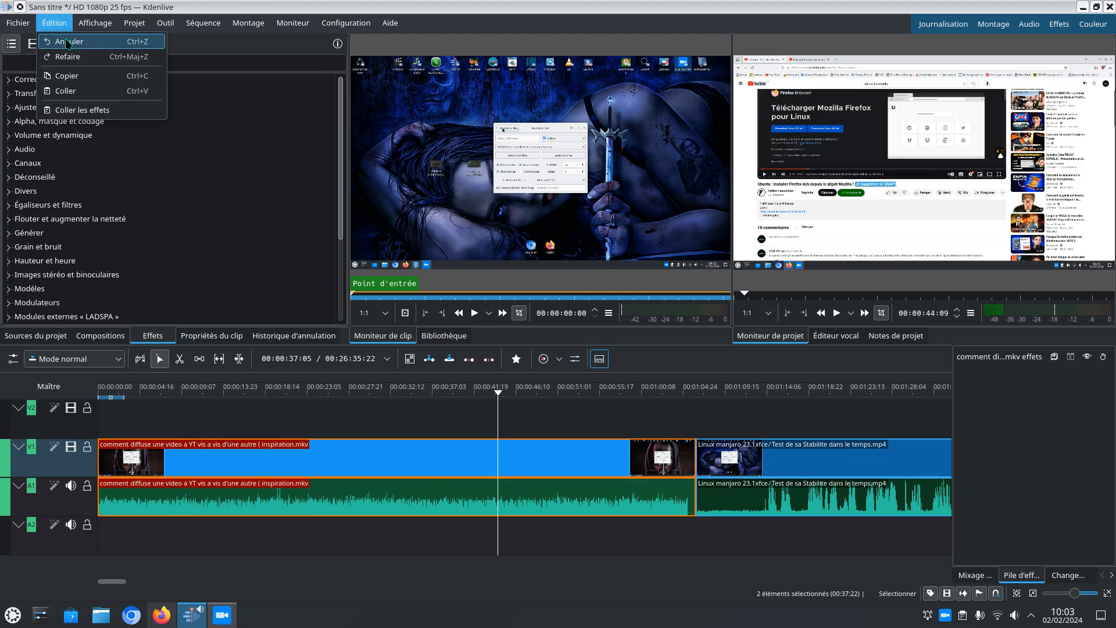
click(66, 42)
click(61, 26)
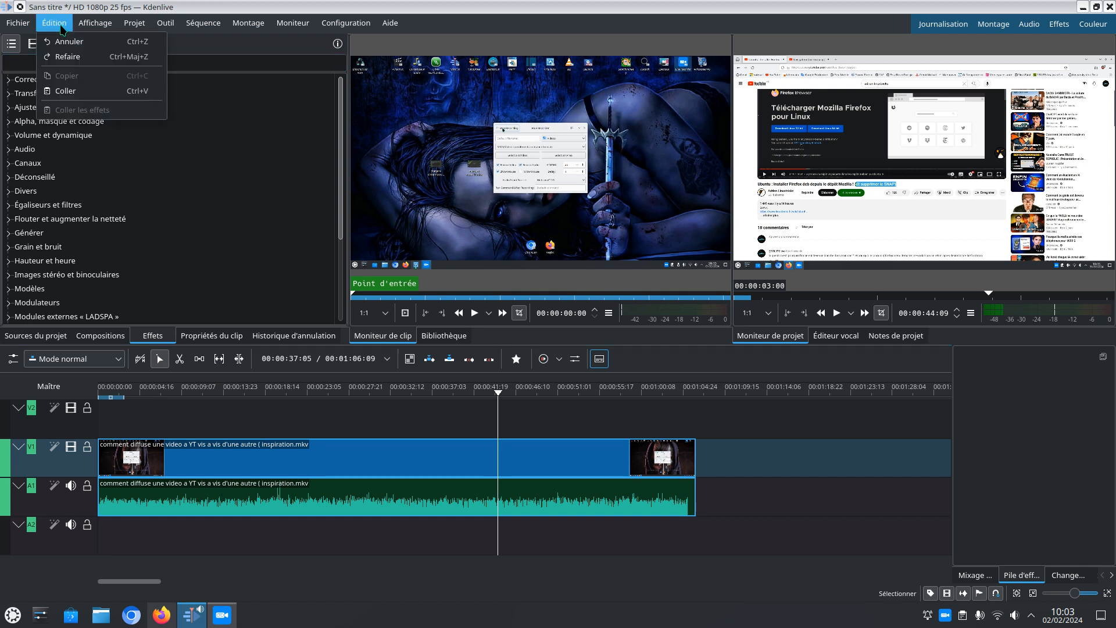
click(67, 57)
- Select all timeline clips and change the speed of the "comment diffuse une video" clip to 180%
click(473, 451)
click(750, 461)
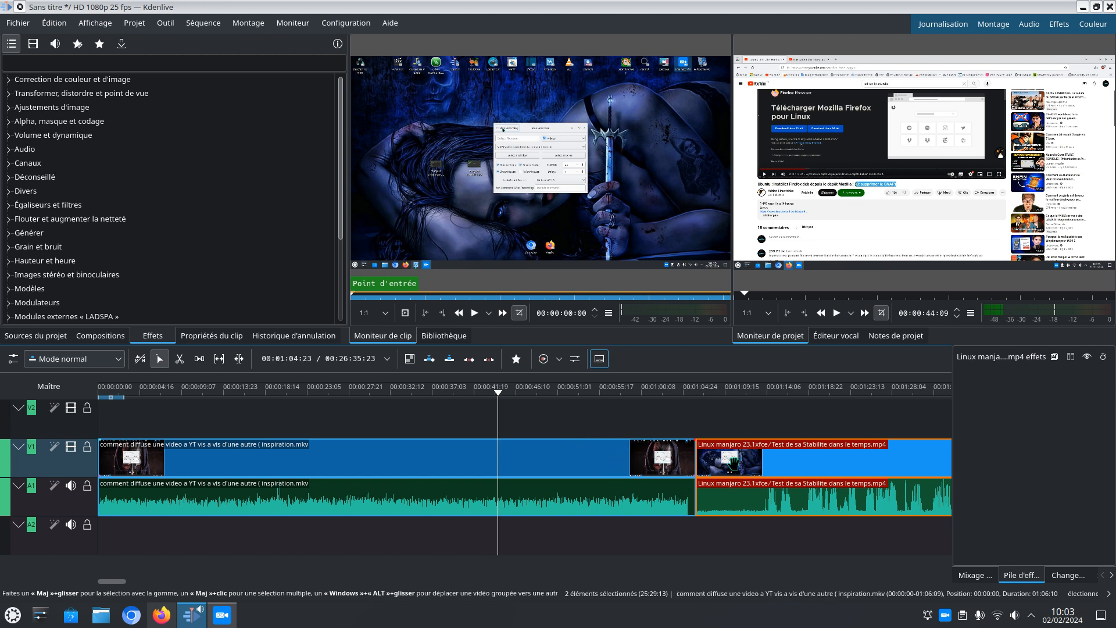
click(567, 461)
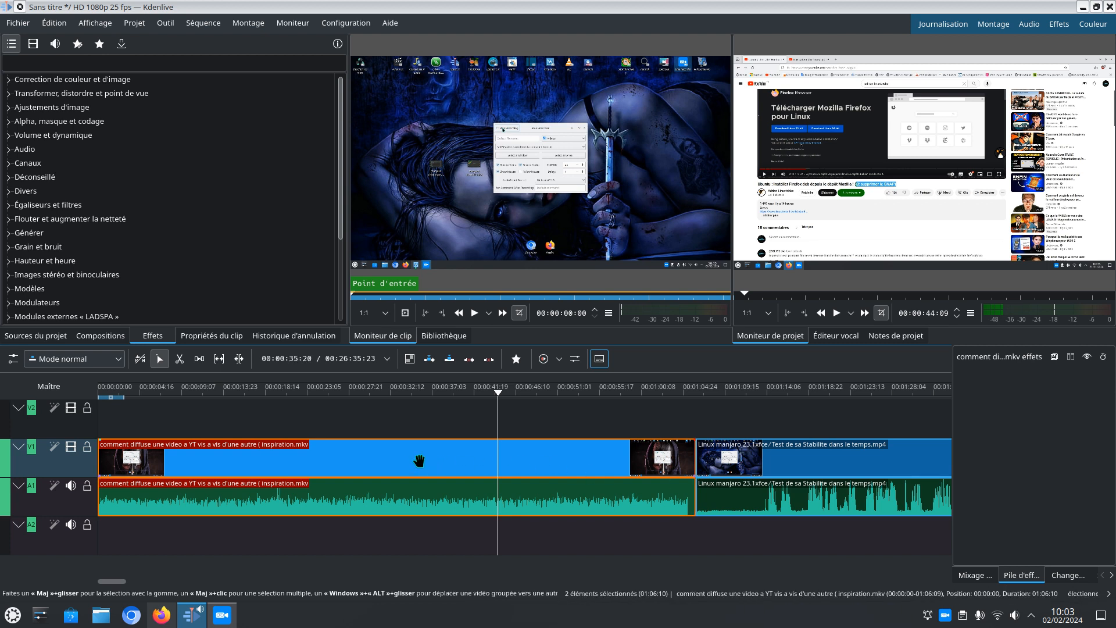
key(ctrl+a)
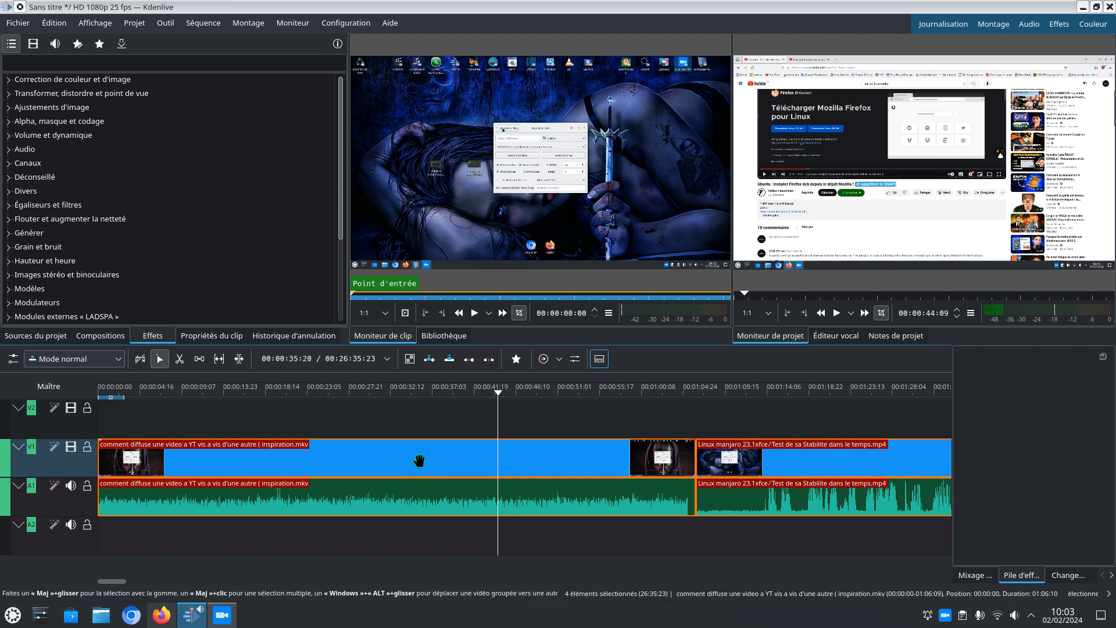
right_click(423, 463)
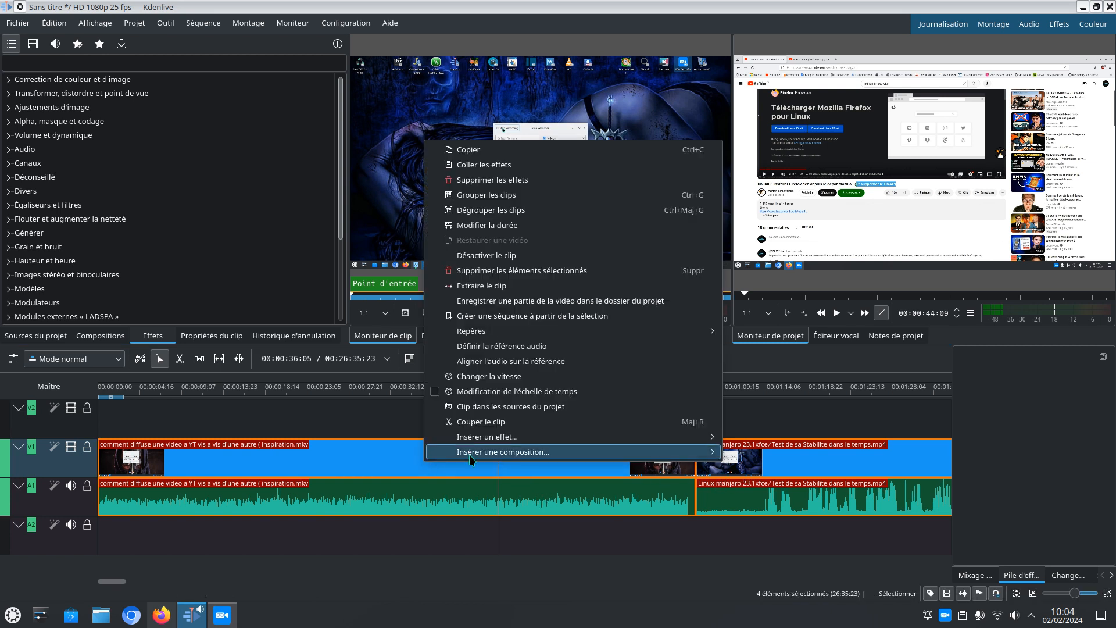
click(489, 377)
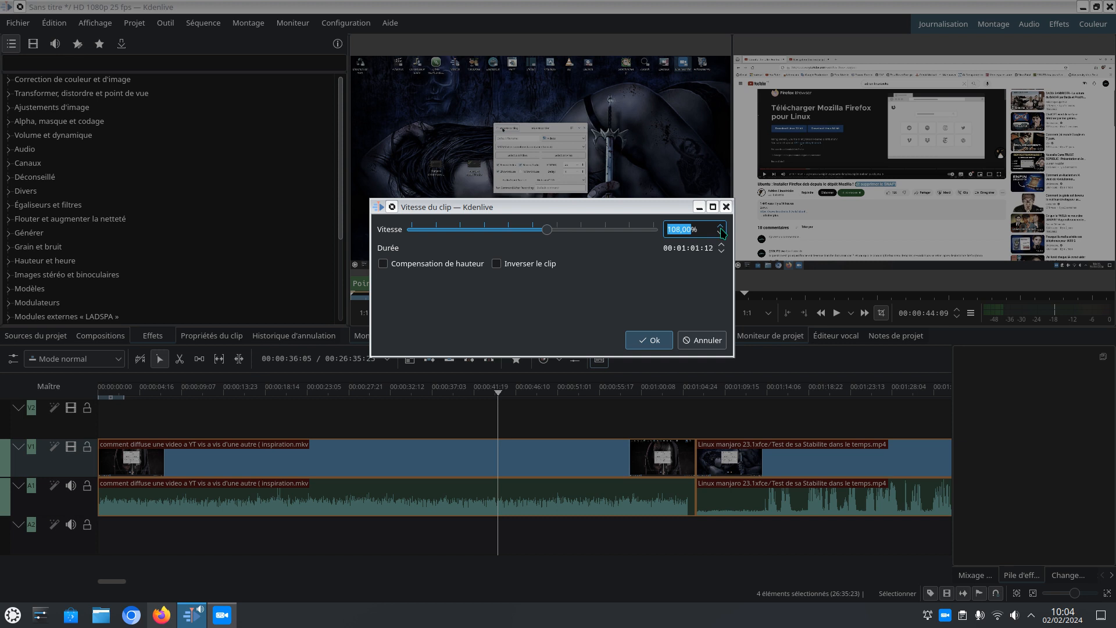
click(680, 233)
text(0)
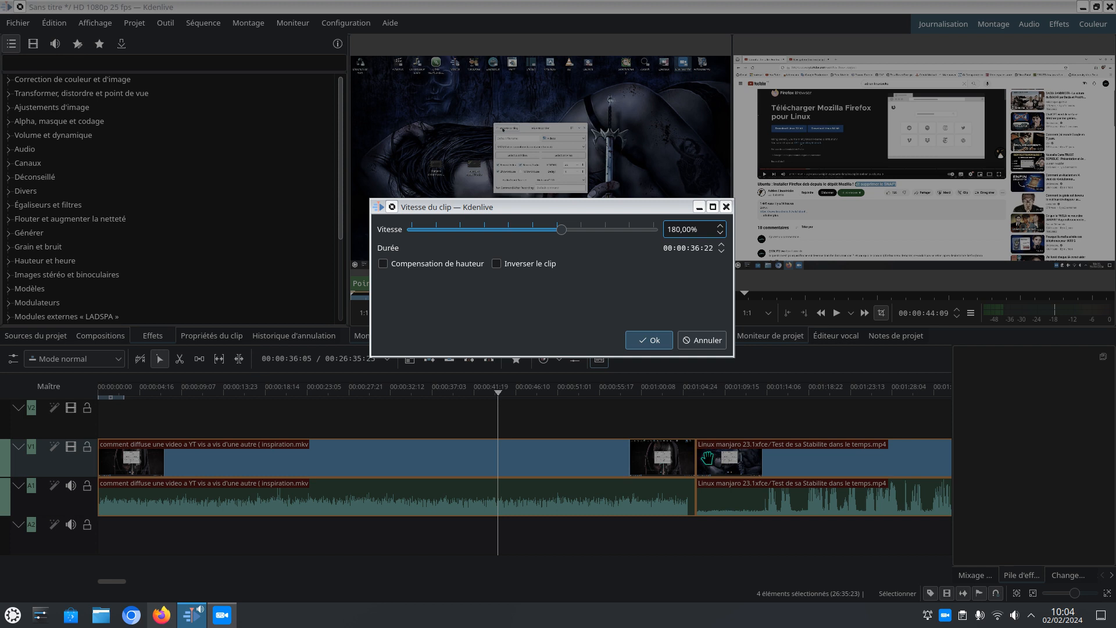
click(647, 345)
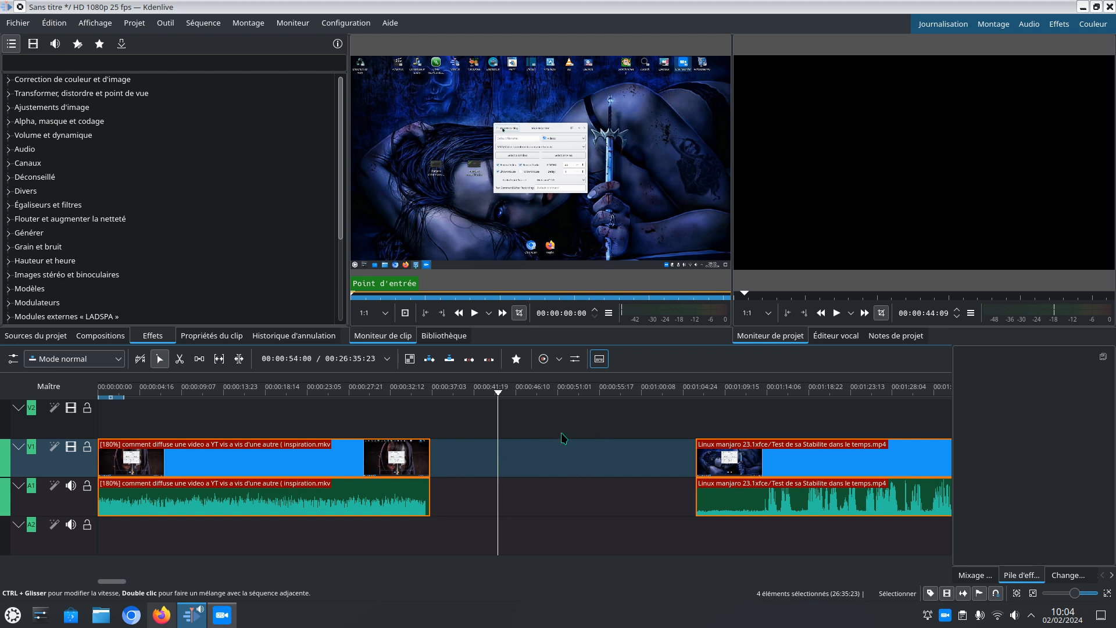
- Move the "Linux manjaro" clip back along the timeline so it starts directly at the end of the first clip
click(322, 422)
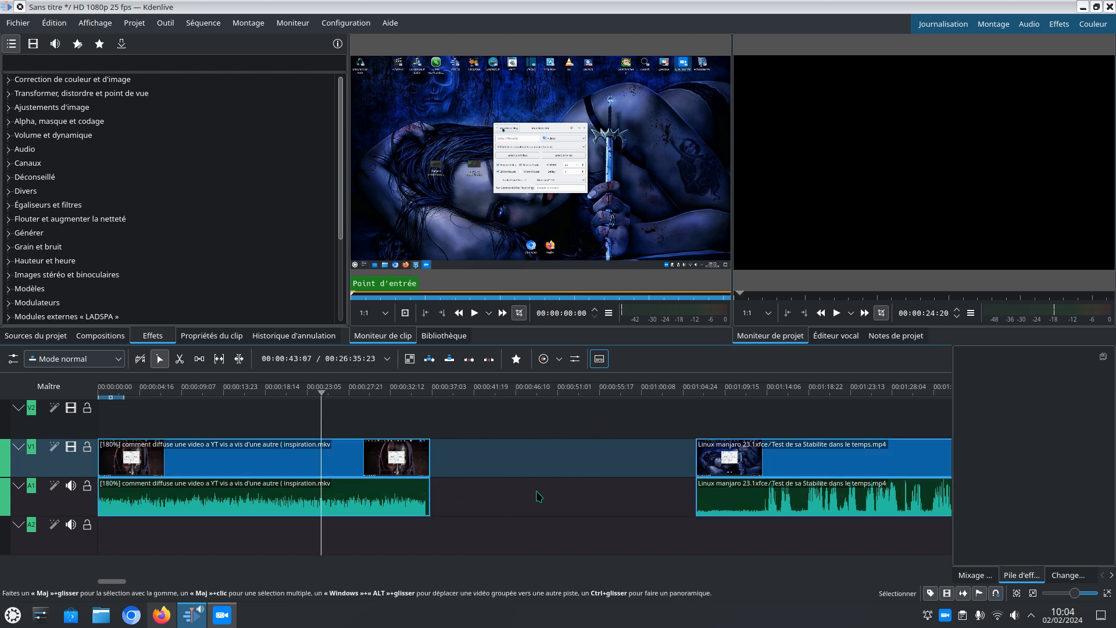
drag(765, 450, 501, 449)
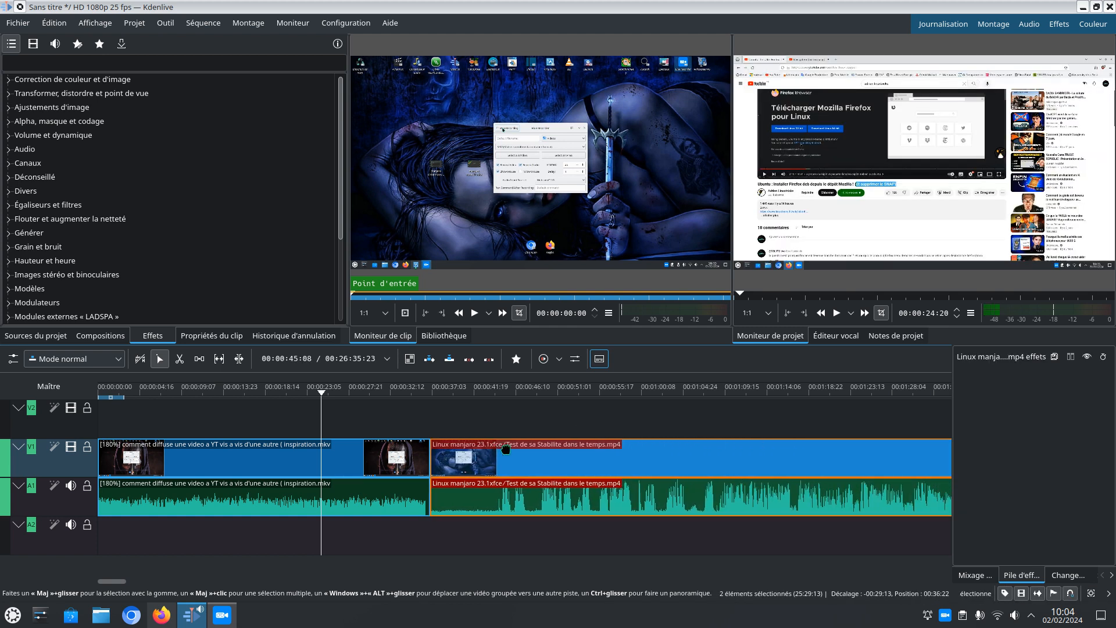
- Play back the 180% speed clip from near its start in the project monitor to check its pace
click(320, 397)
drag(320, 398, 188, 398)
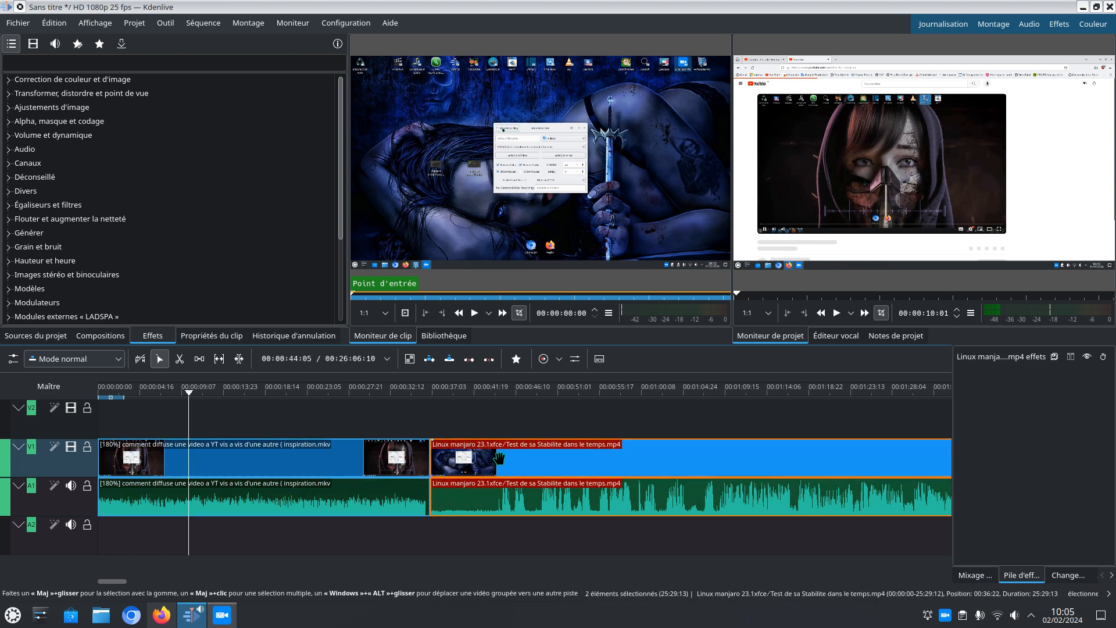
drag(194, 398, 113, 398)
click(838, 312)
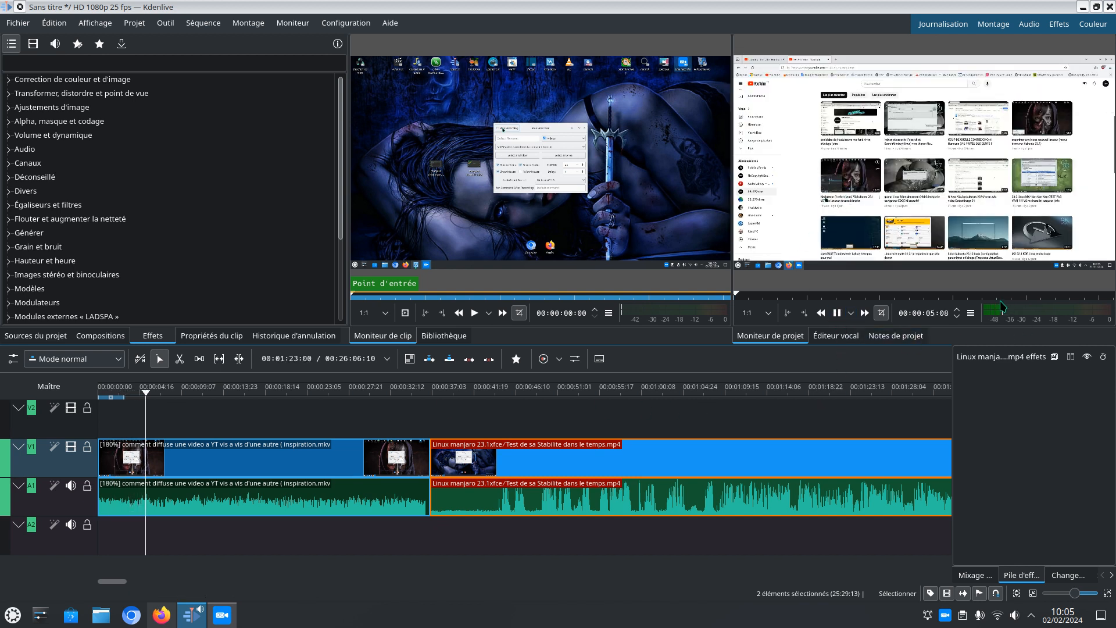
click(835, 314)
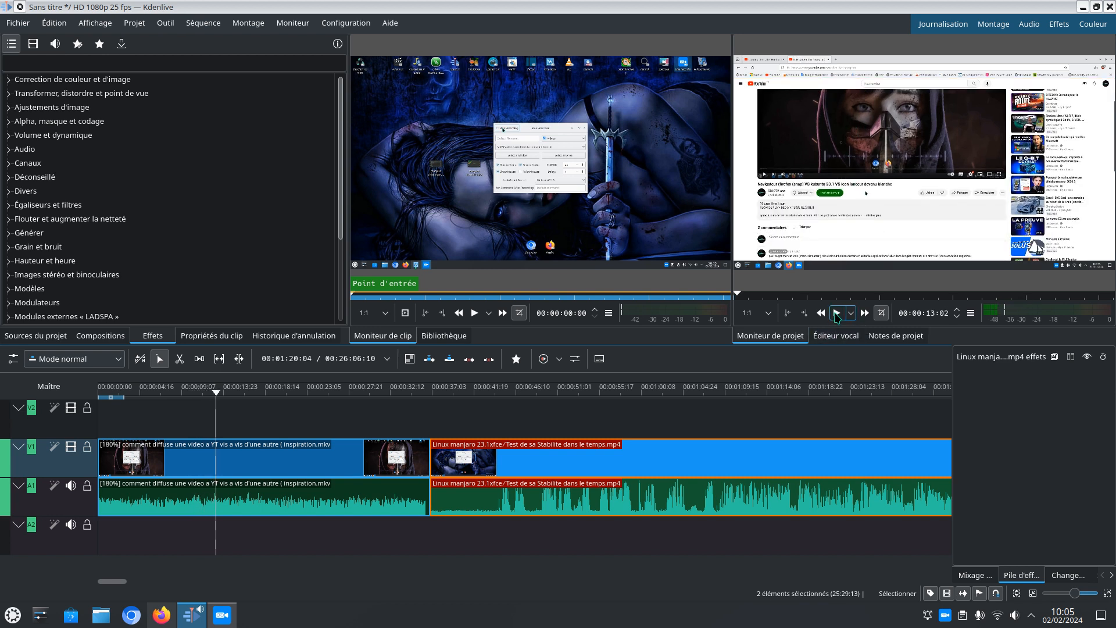
- Play back the "Linux manjaro" clip from about 46 seconds to check its speed and sound
drag(223, 397, 516, 397)
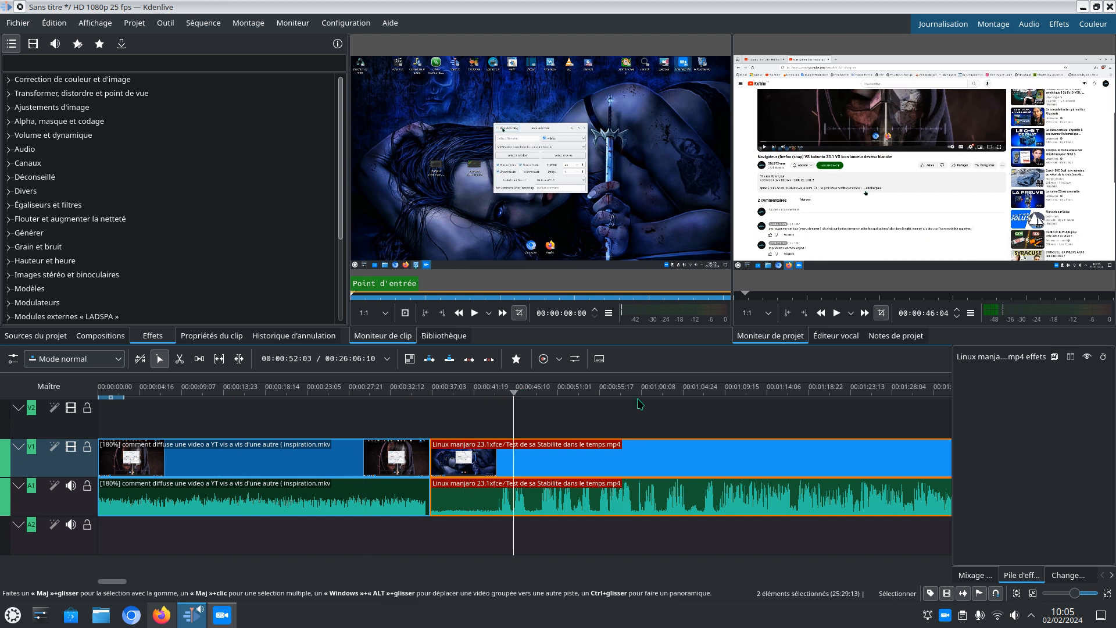
click(837, 314)
click(838, 314)
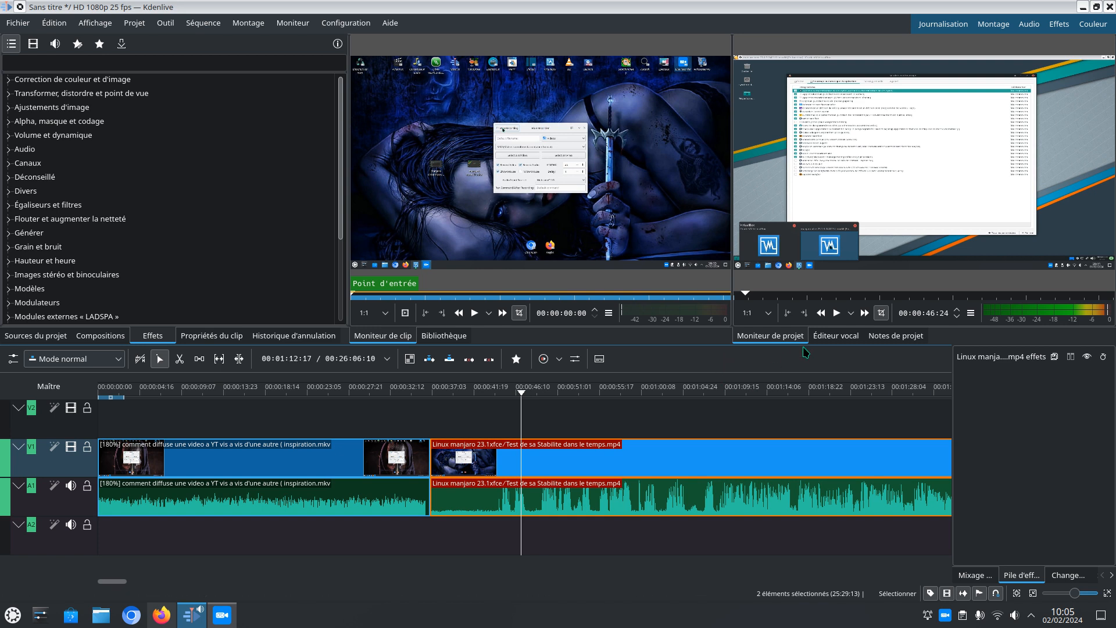
click(837, 314)
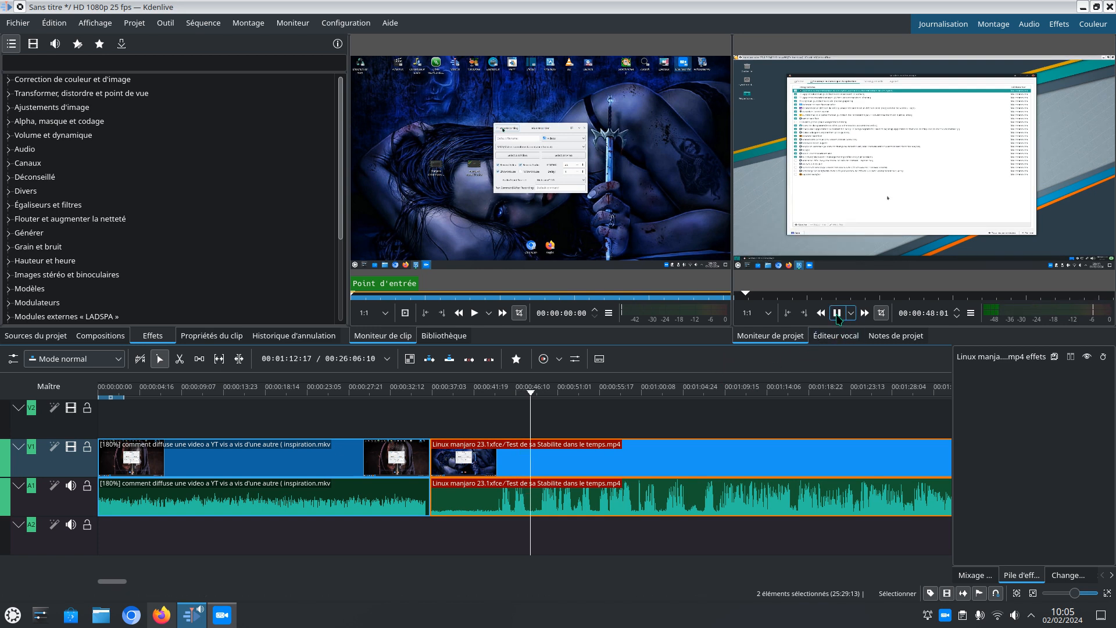
click(838, 314)
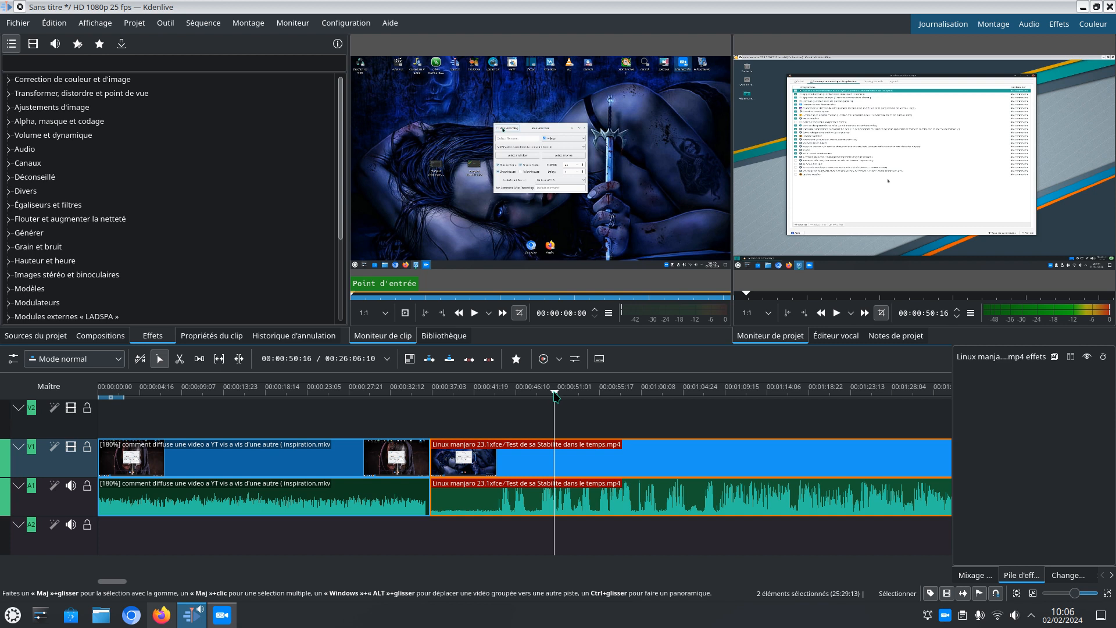
- Replay the first clip from about 22 seconds and scrub into the second clip to compare them
drag(557, 397, 302, 406)
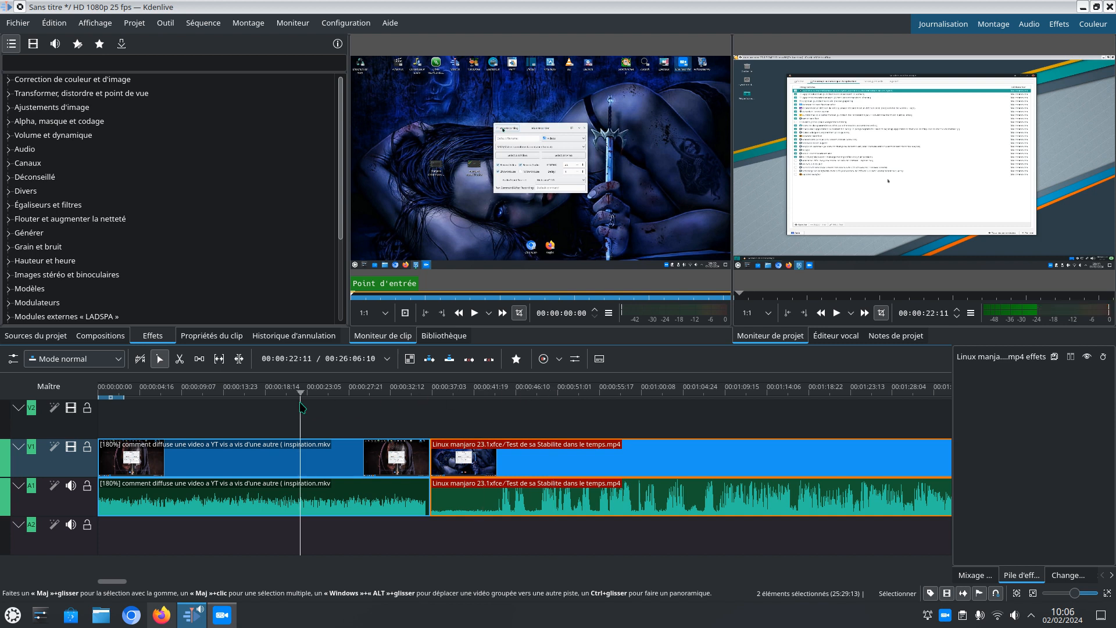
click(269, 459)
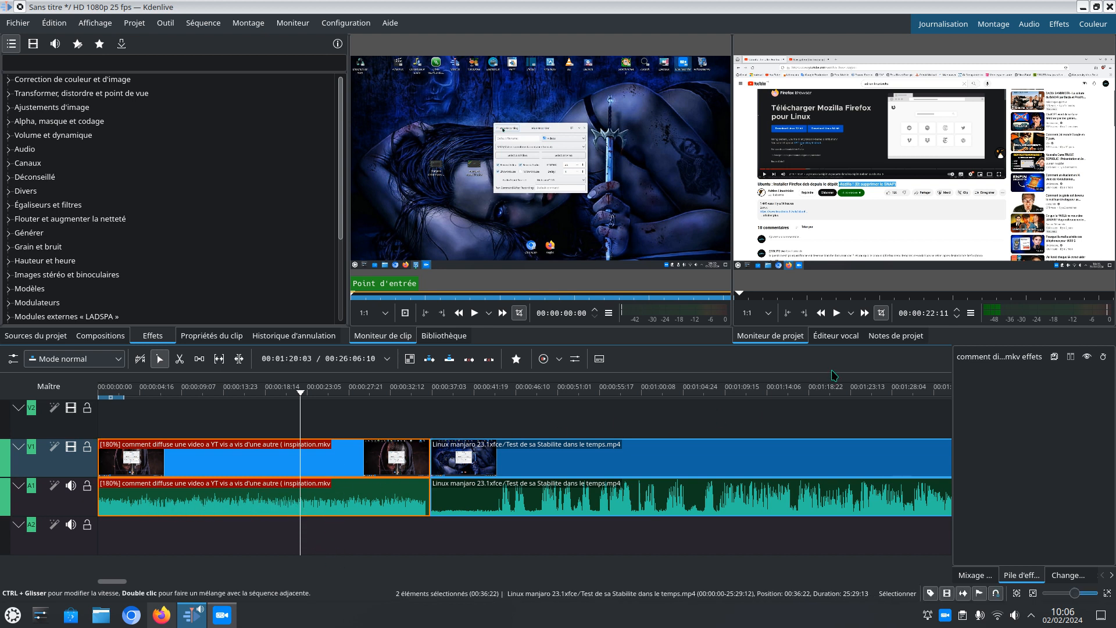
click(837, 313)
click(837, 313)
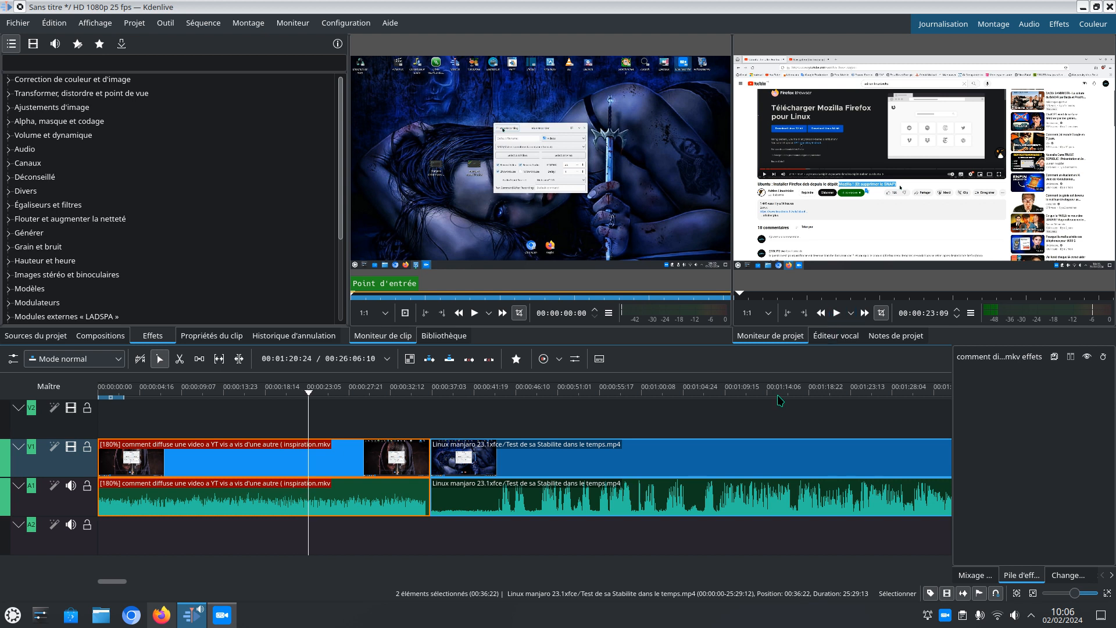
drag(310, 395, 525, 396)
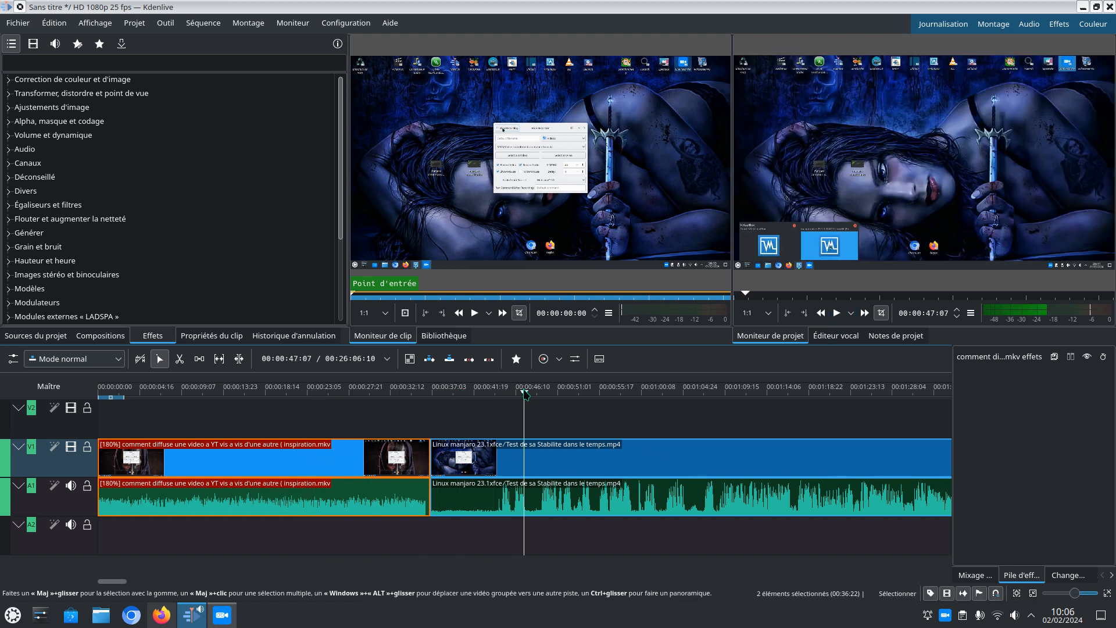
click(470, 428)
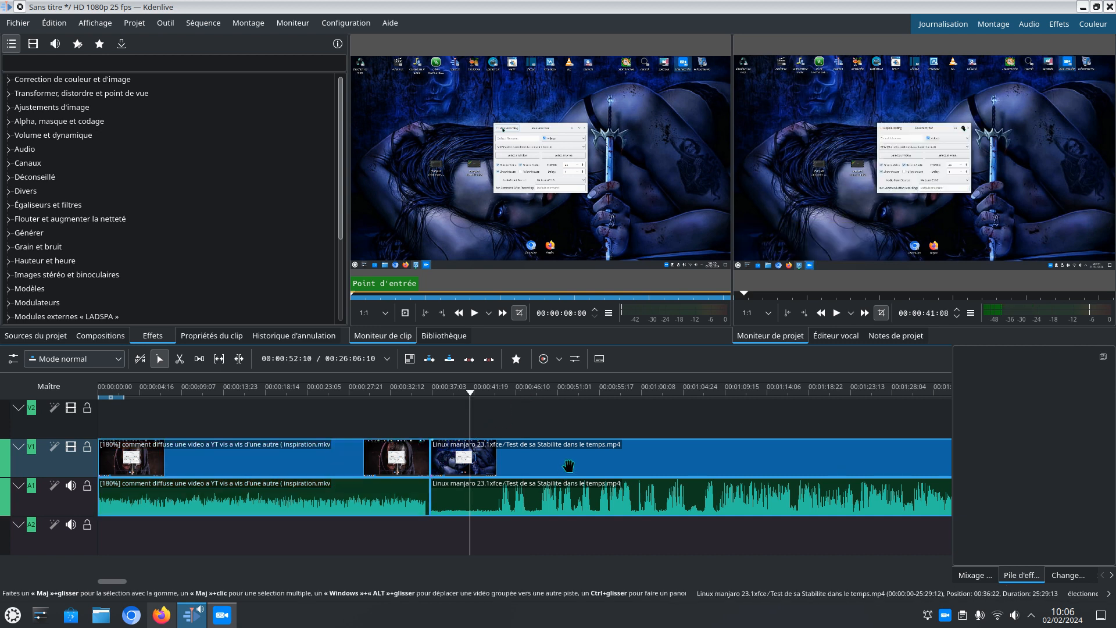
- Check the speed setting of the first clip in its clip speed dialog and close it without changes
click(340, 462)
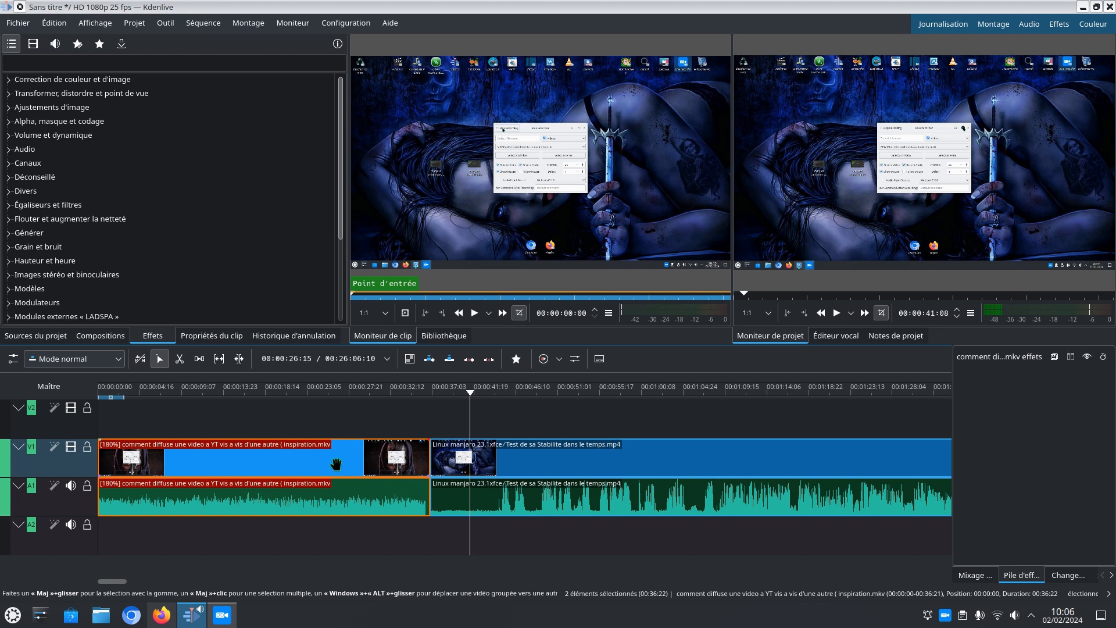
right_click(339, 468)
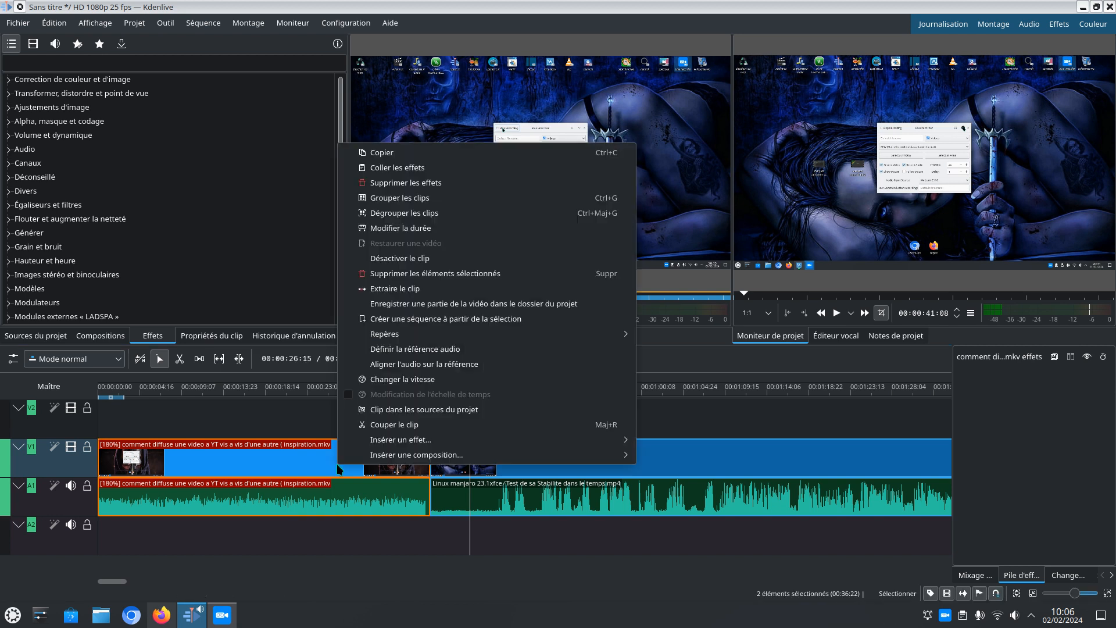
click(393, 379)
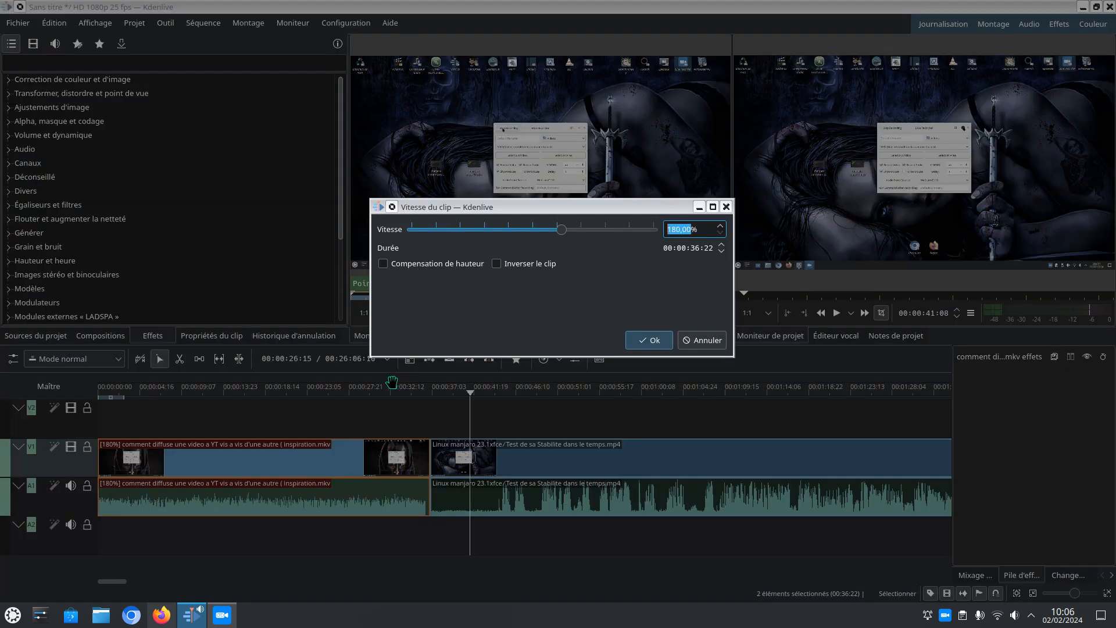
click(726, 207)
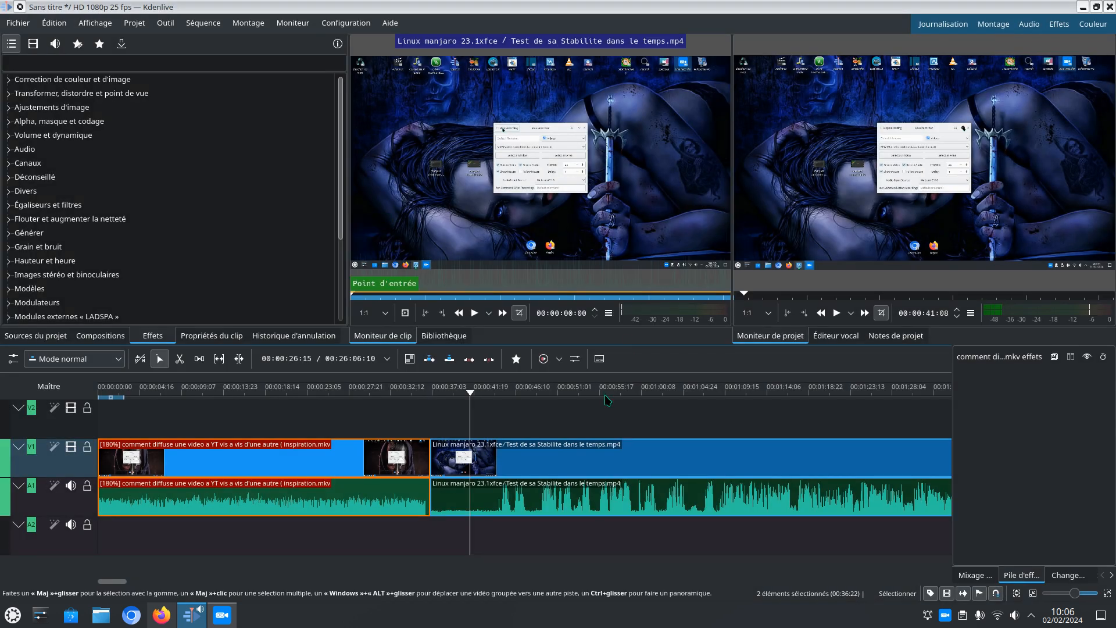
- Check the speed setting of the "Linux manjaro" clip for comparison and close the dialog without changes
click(607, 449)
right_click(607, 449)
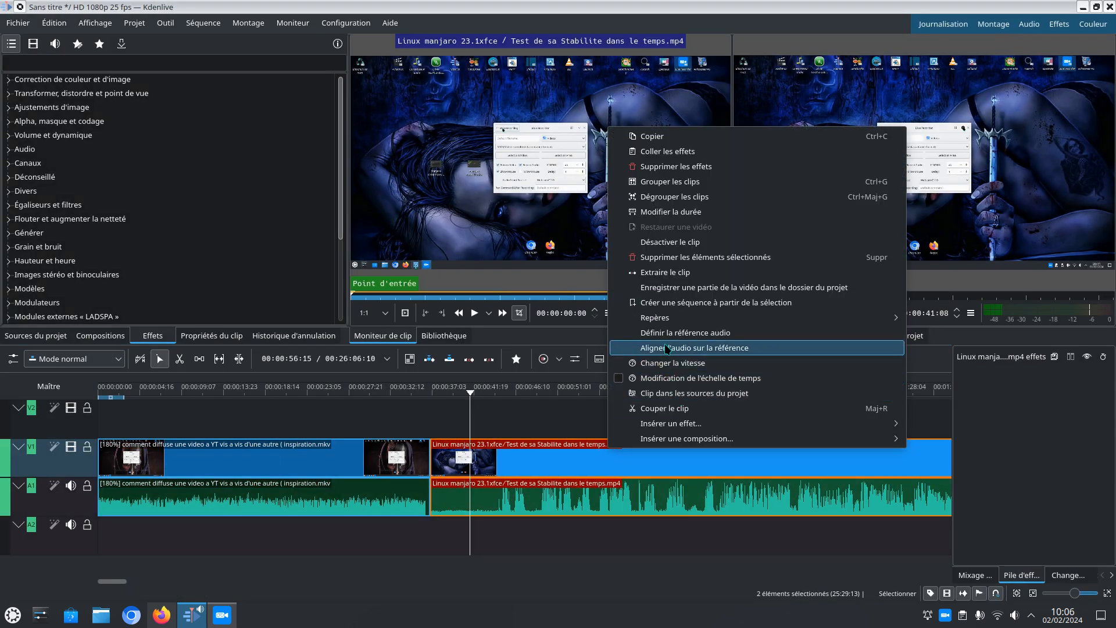
click(658, 363)
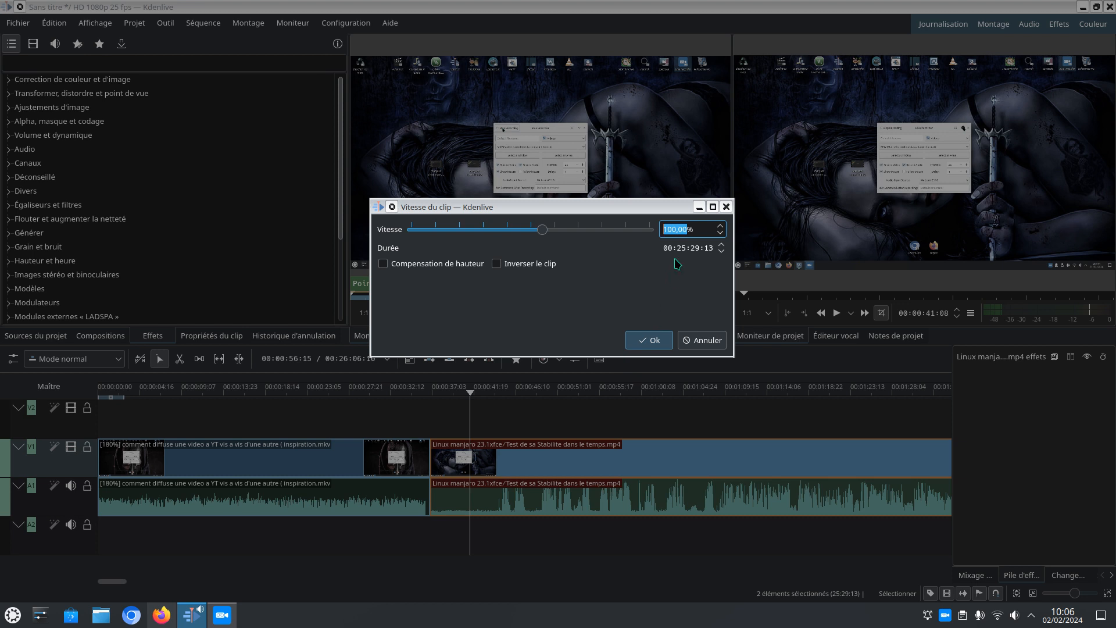
click(727, 207)
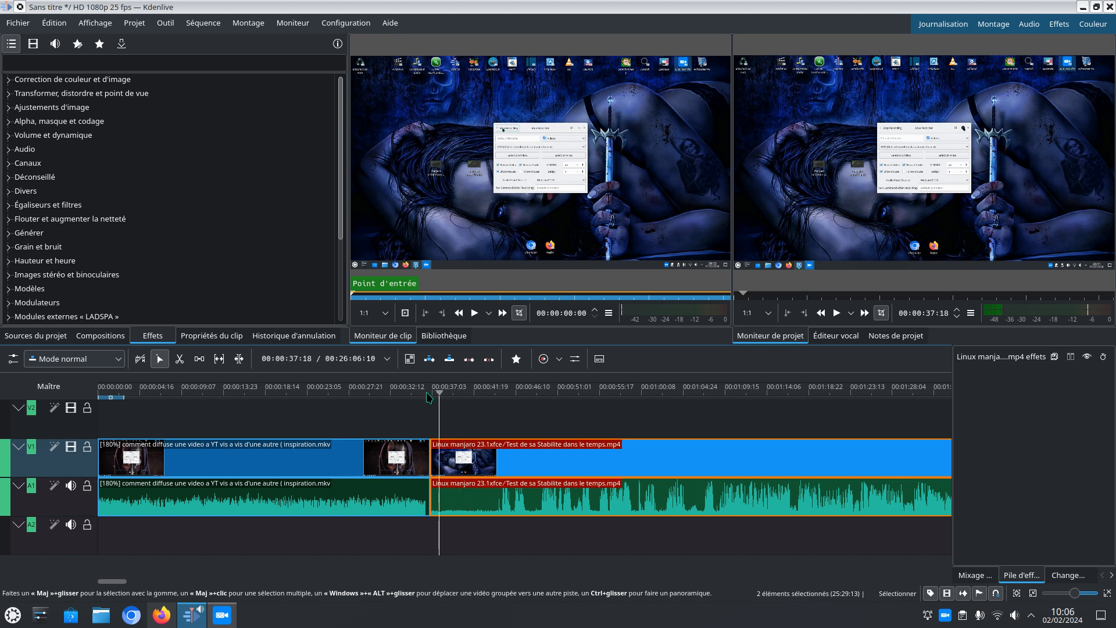
- Undo the "Linux manjaro" clip's move and the first clip's 180% speed change, redoing the clip insertion undone along with them
click(354, 427)
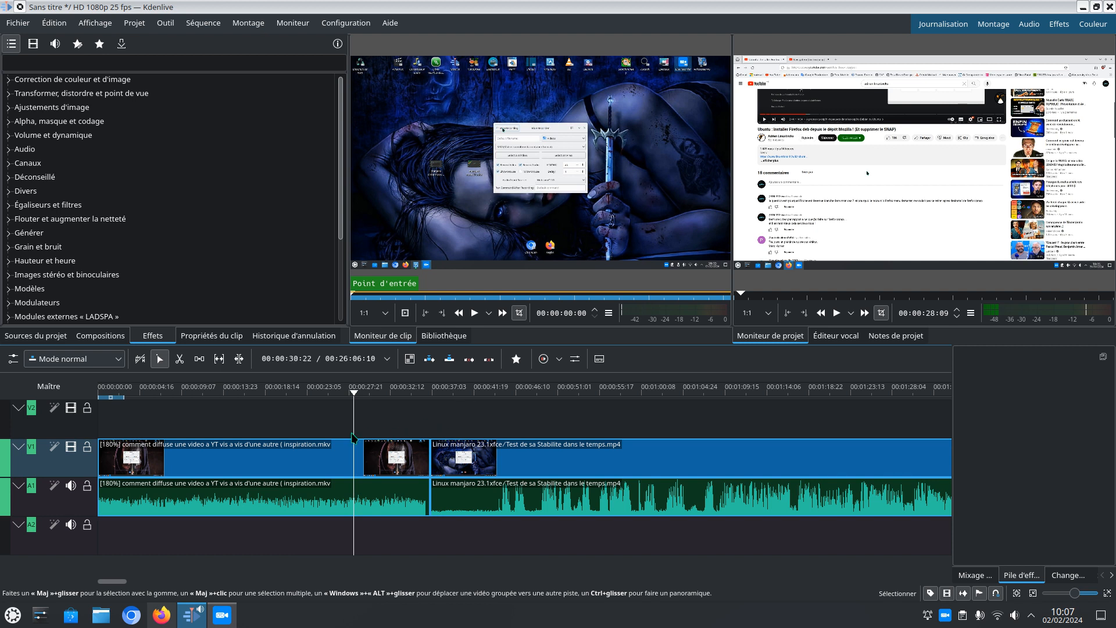
click(330, 451)
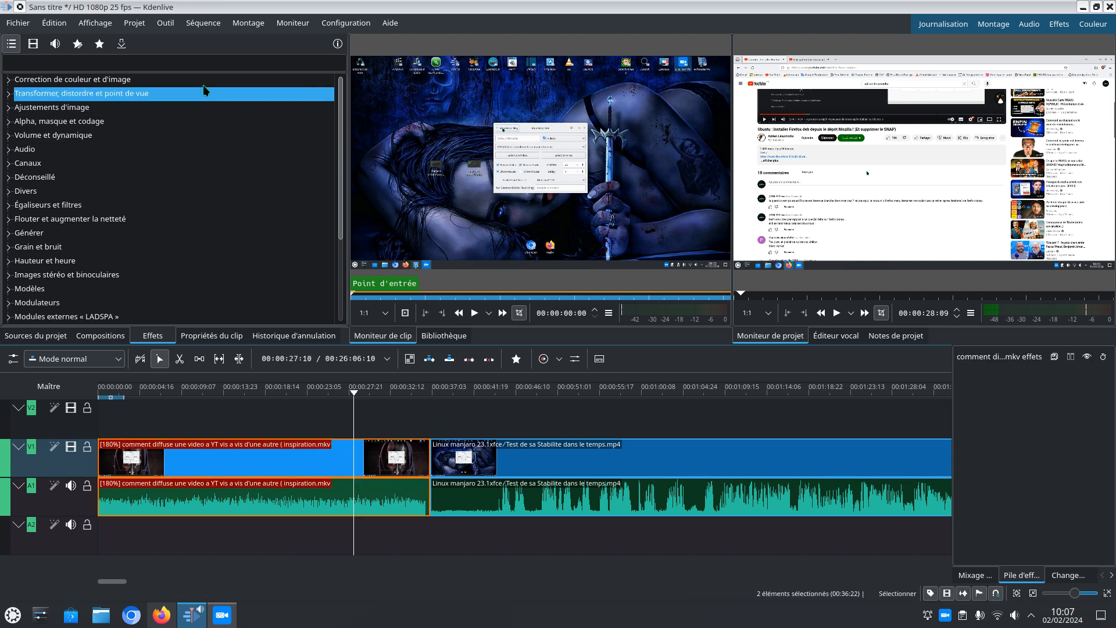
click(58, 22)
click(68, 42)
click(54, 23)
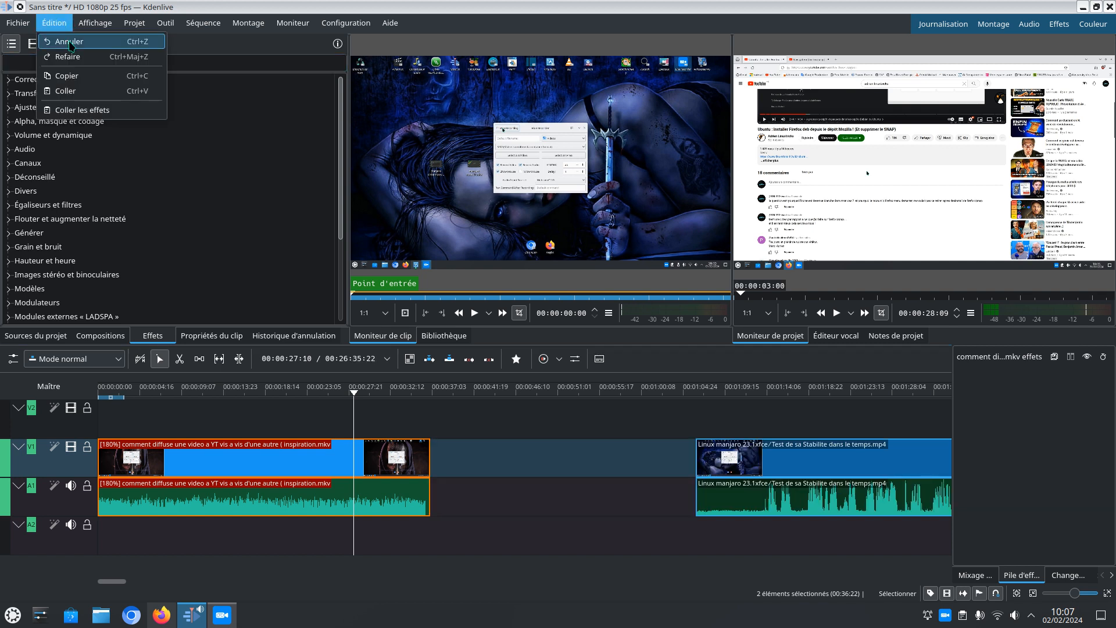
click(71, 42)
click(54, 22)
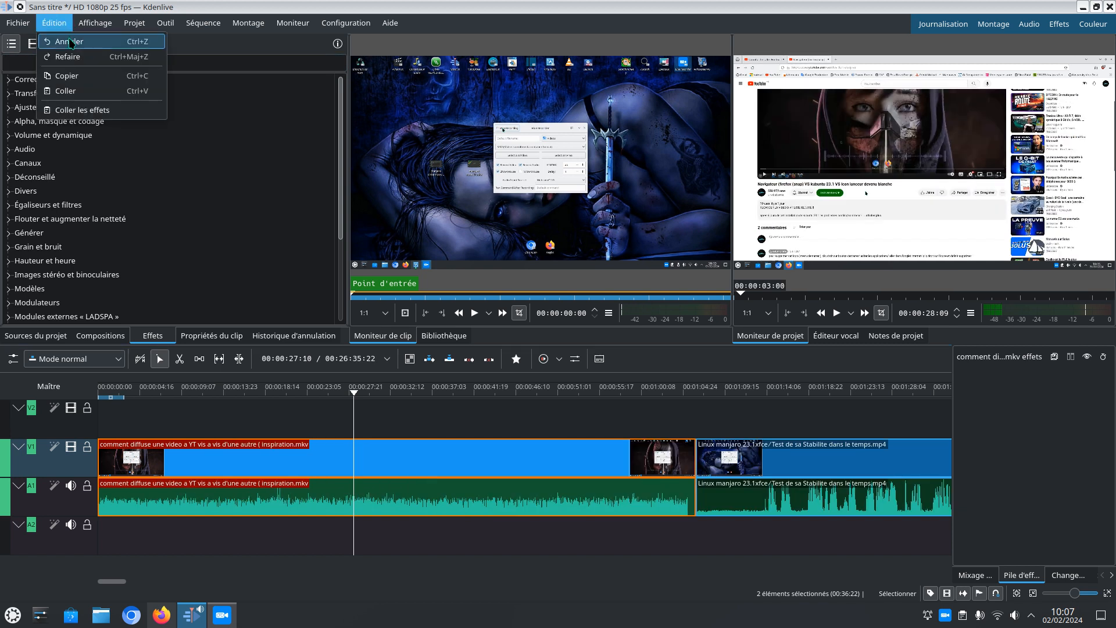
click(70, 42)
click(55, 22)
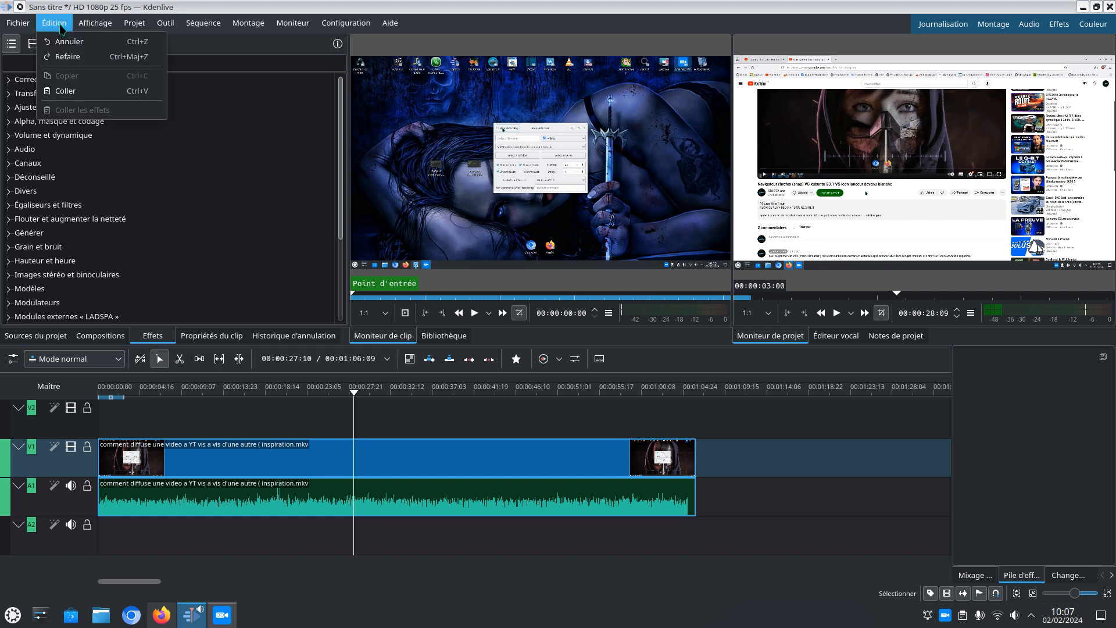
click(63, 55)
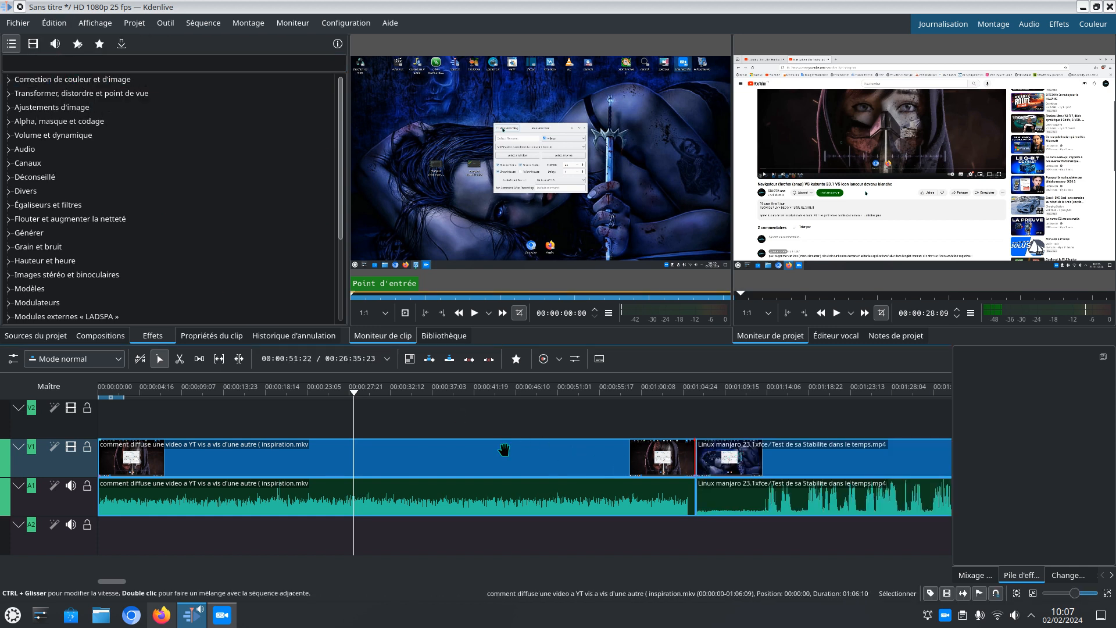
- Review the commands and insertable effects offered for the first clip, and leave it selected
click(391, 460)
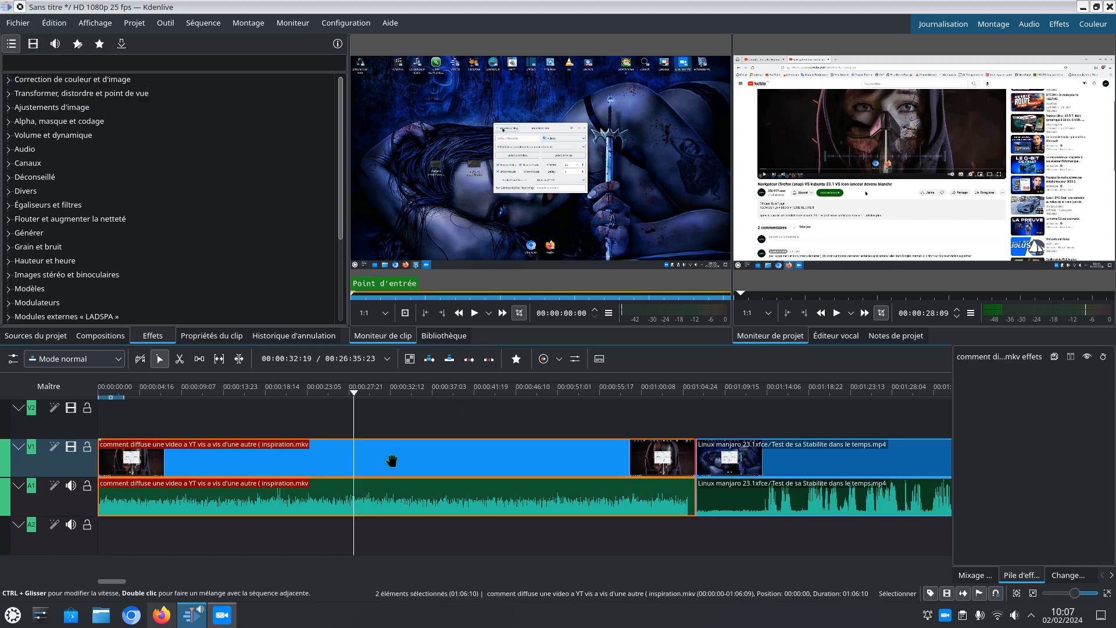
right_click(393, 465)
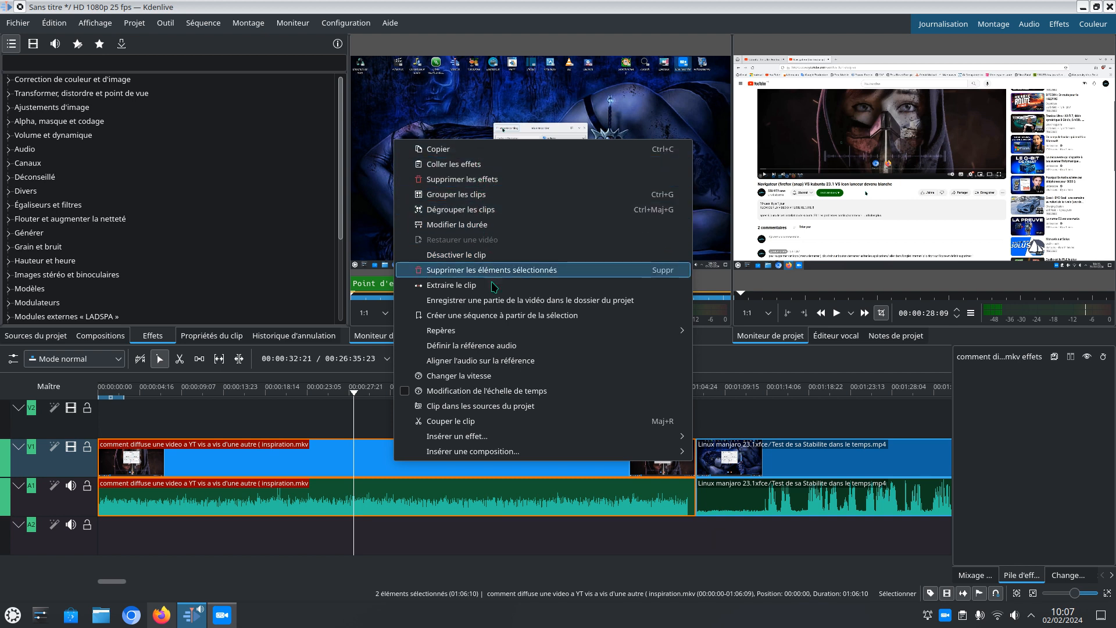
mouse_move(474, 455)
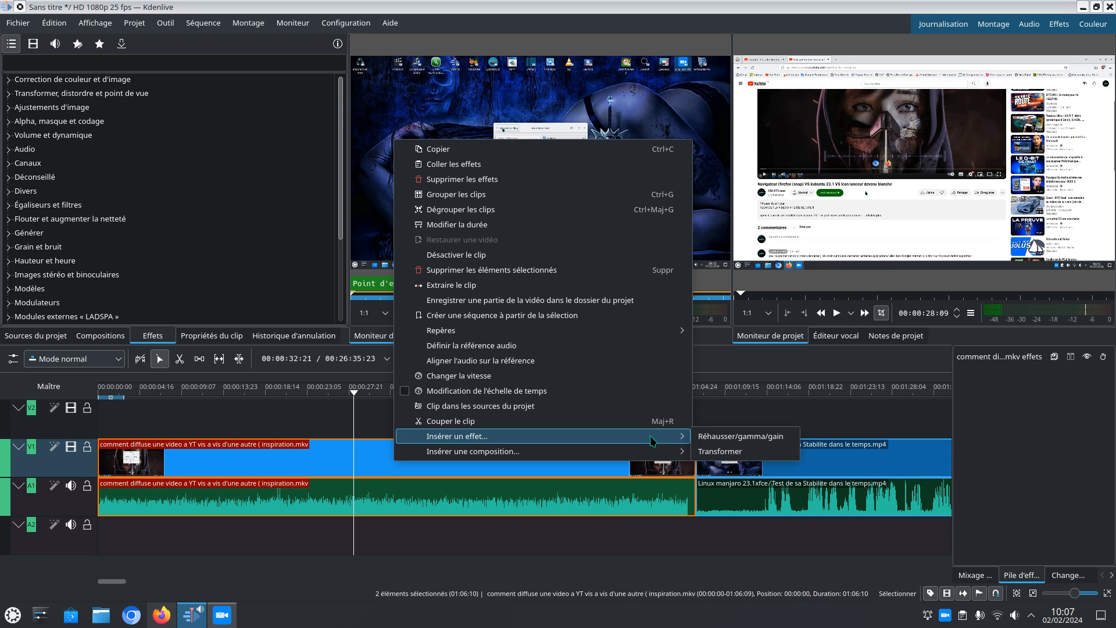
click(334, 458)
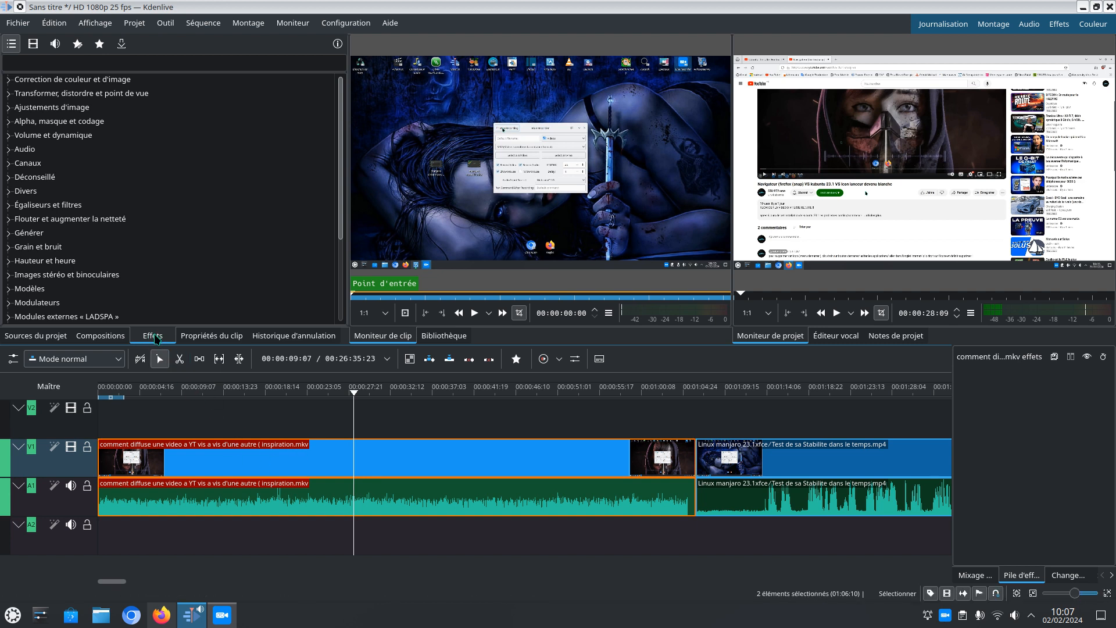
- Search the effects for "vitesse", clear the search, and look up the speed command among the first clip's commands
click(15, 64)
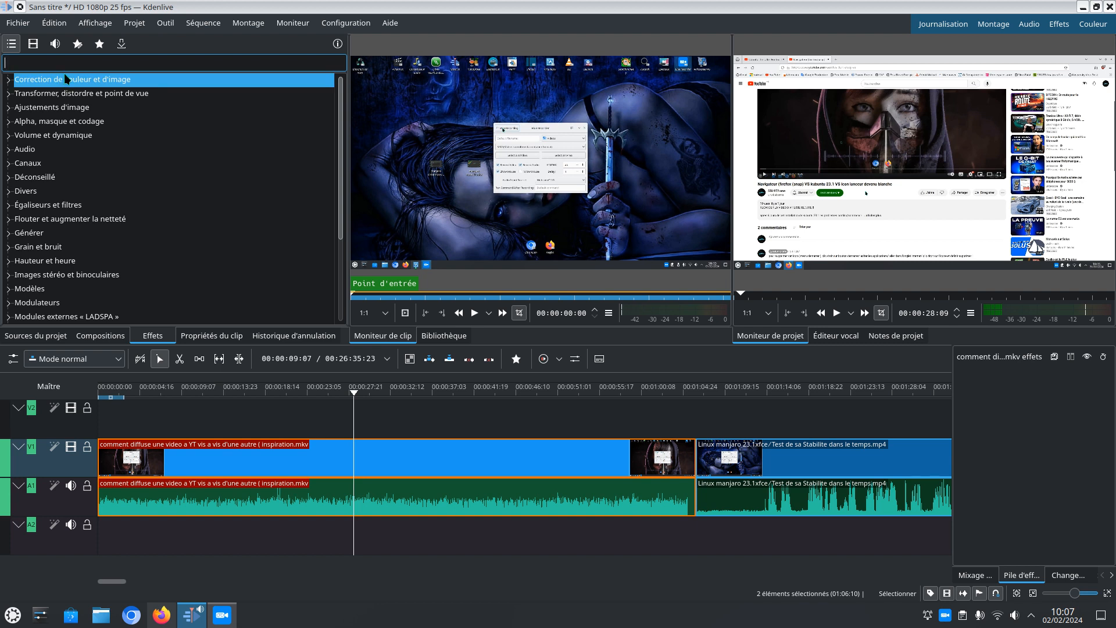
text(vitesse)
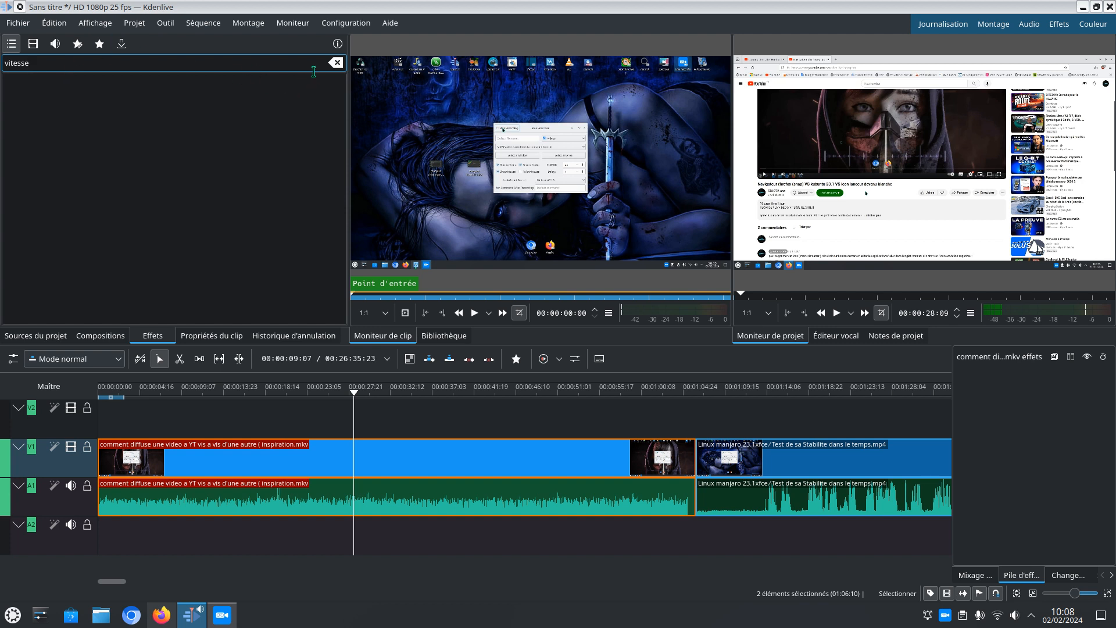
click(336, 62)
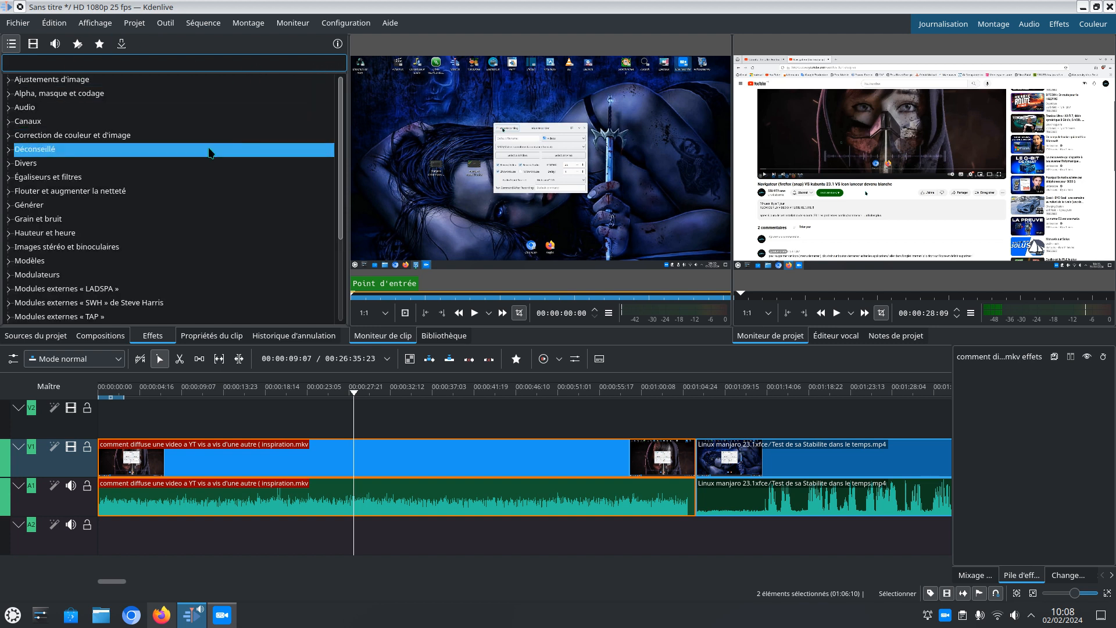
right_click(316, 458)
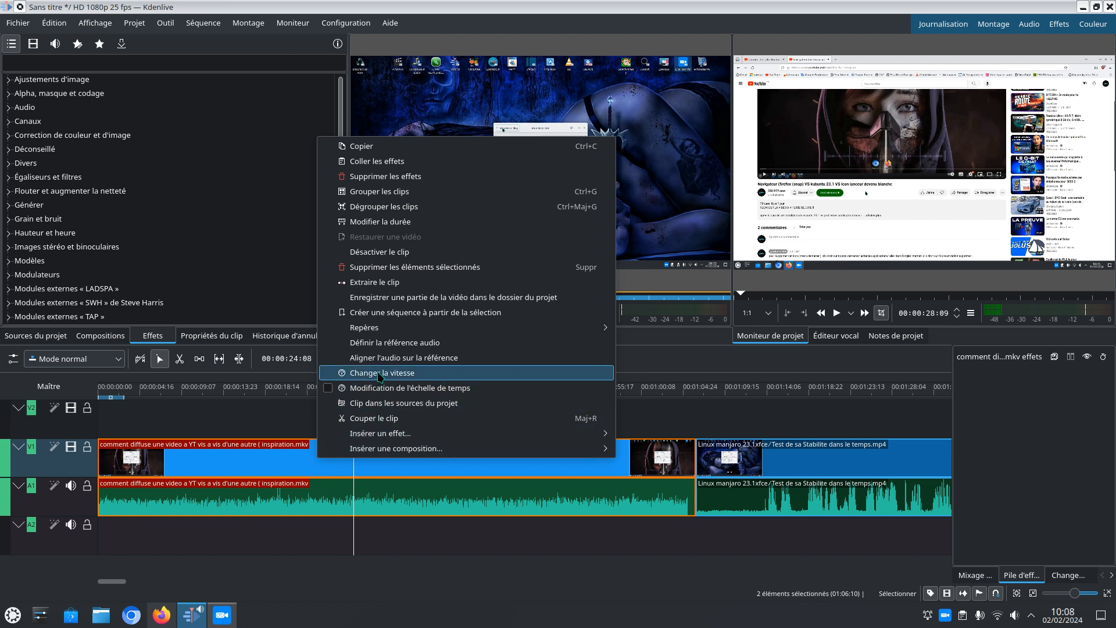
click(279, 7)
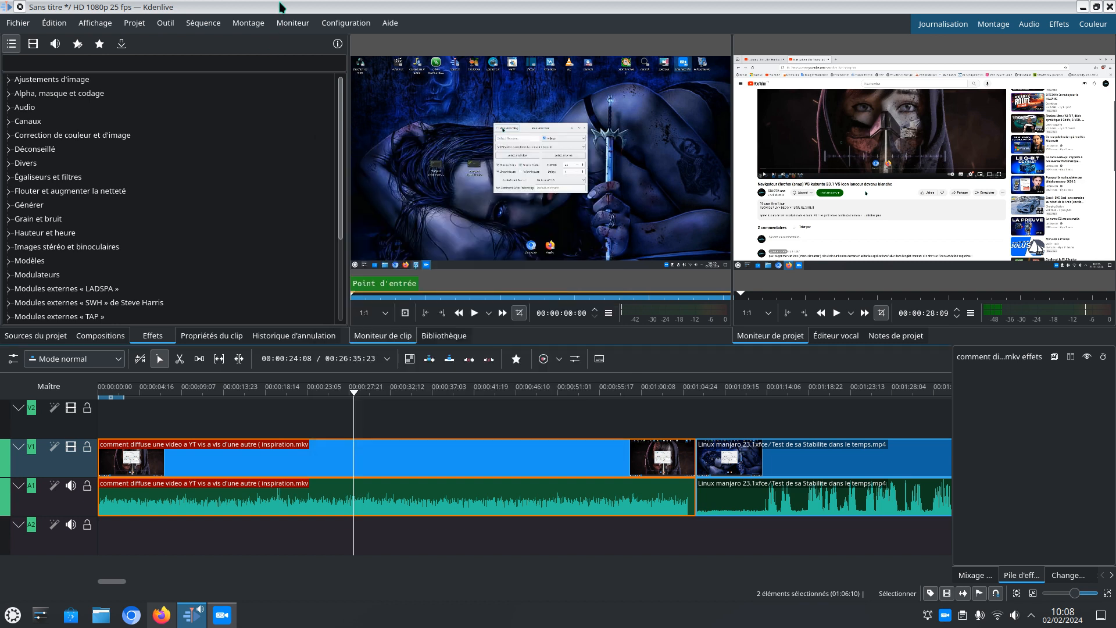
- Examine Kdenlive's settings for project defaults, timeline editing (Montage), tools, playback and conversion, and close them without changes
click(333, 24)
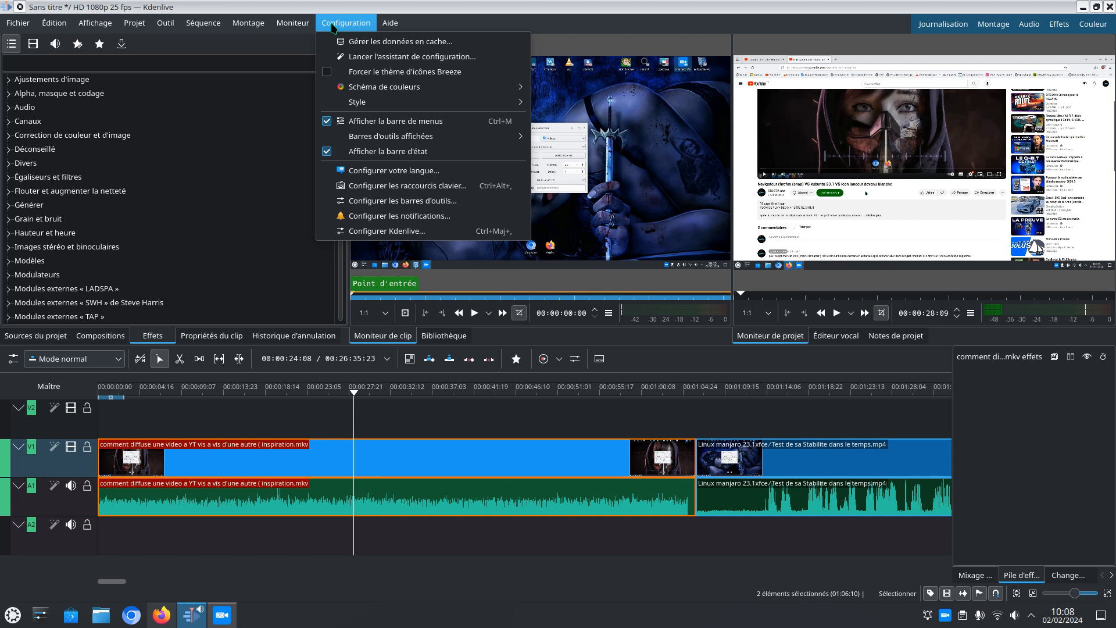
click(372, 232)
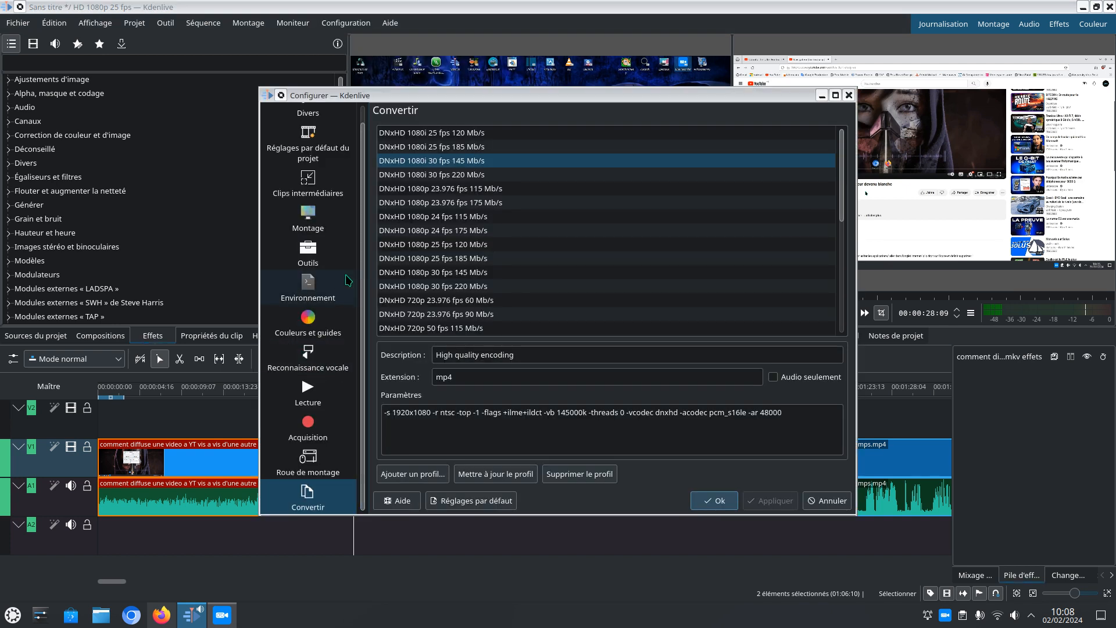
click(314, 220)
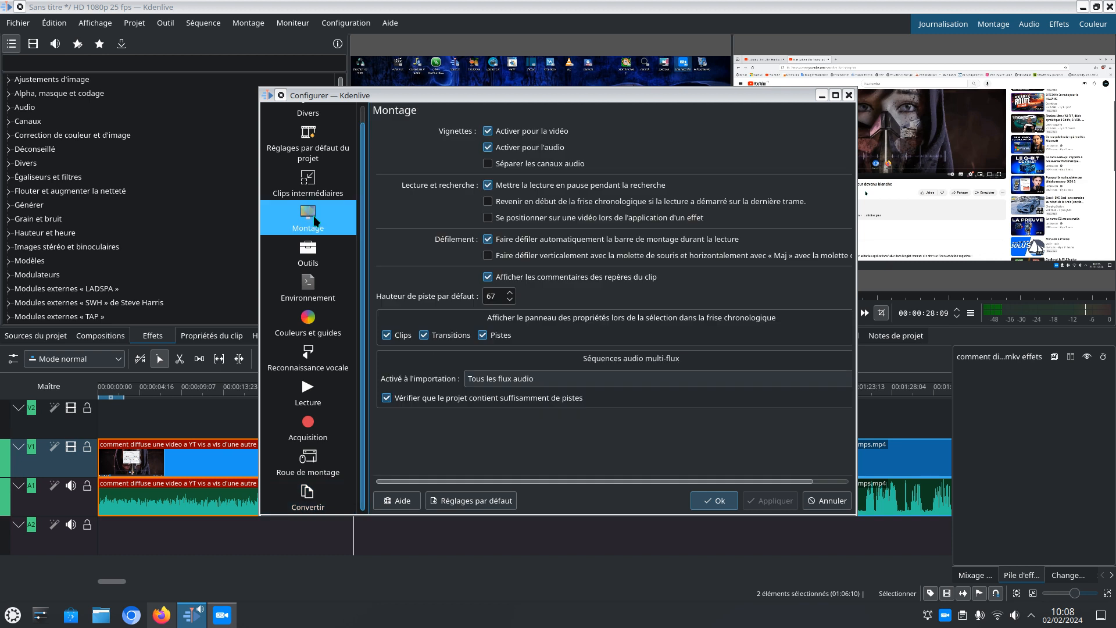
click(307, 140)
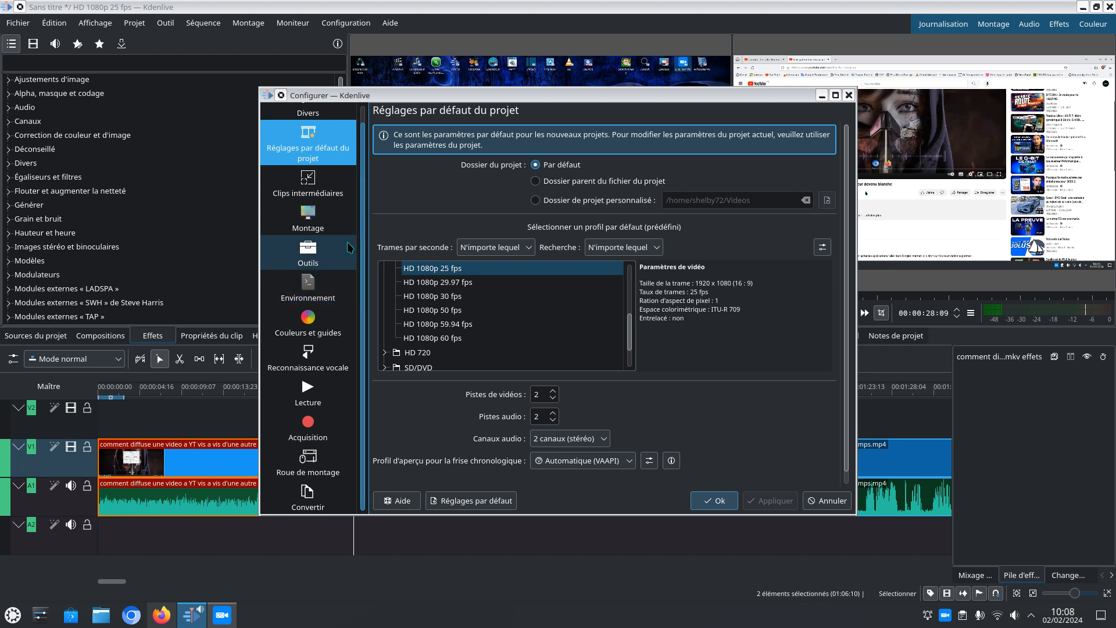
click(307, 261)
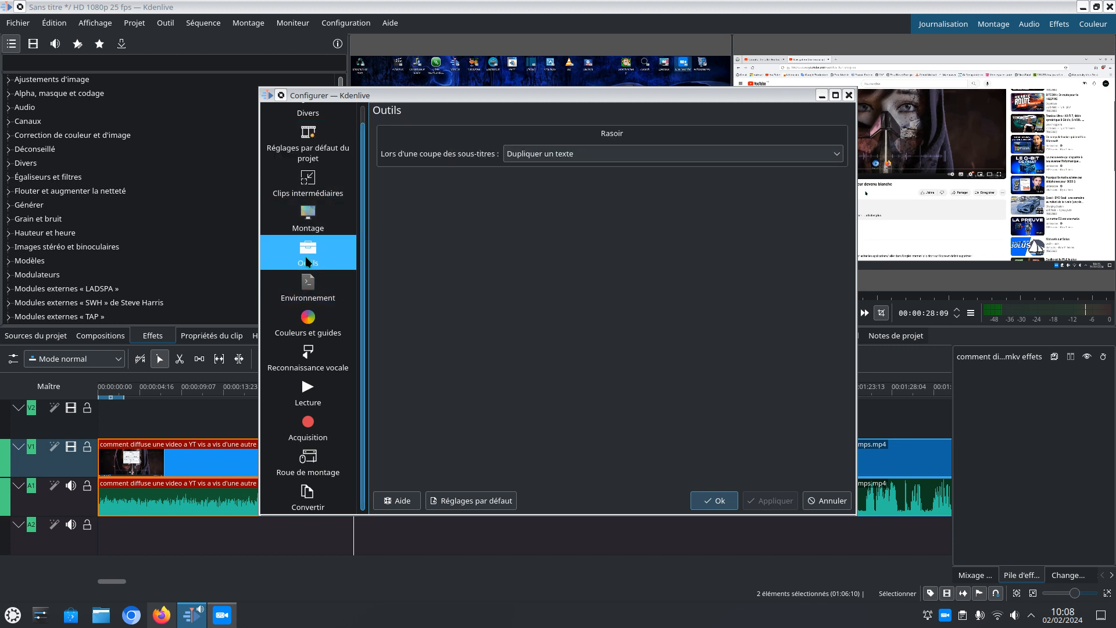
click(310, 224)
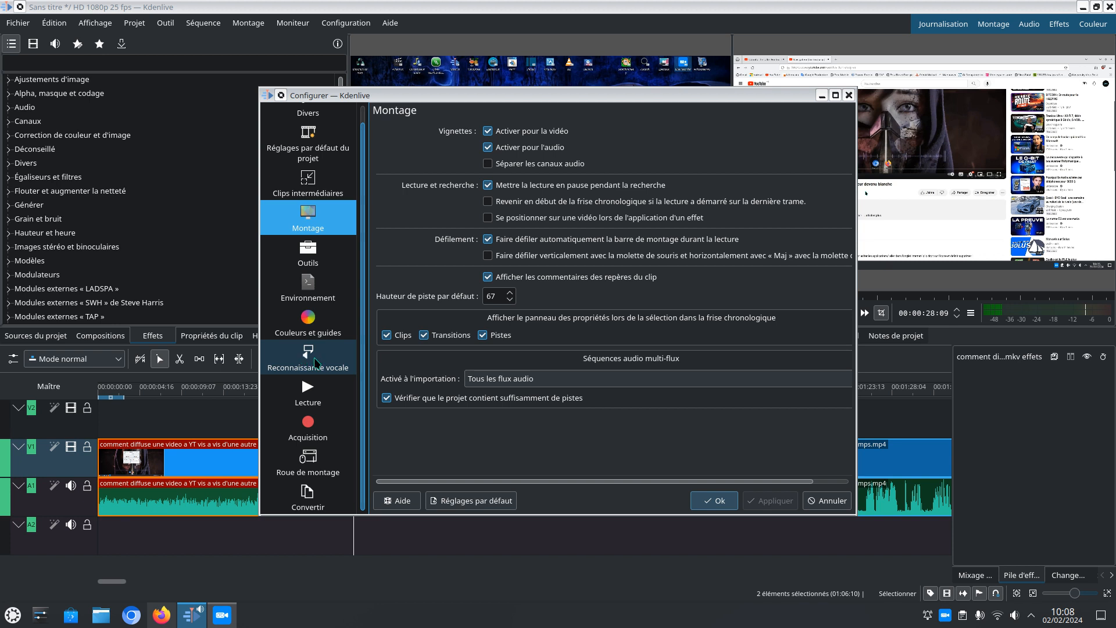
click(307, 399)
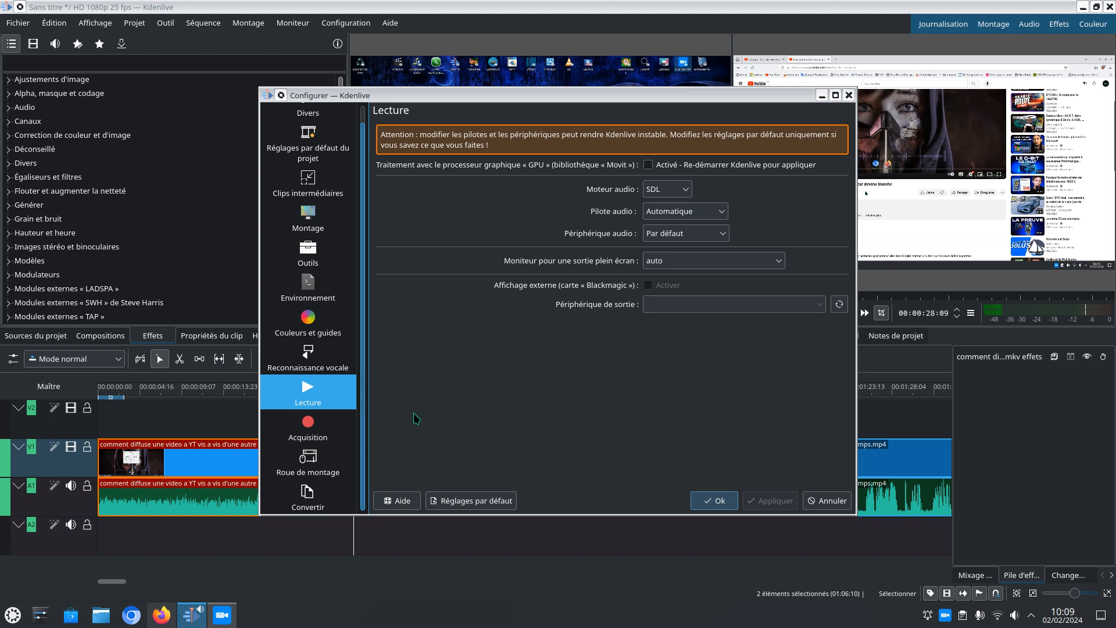
click(308, 494)
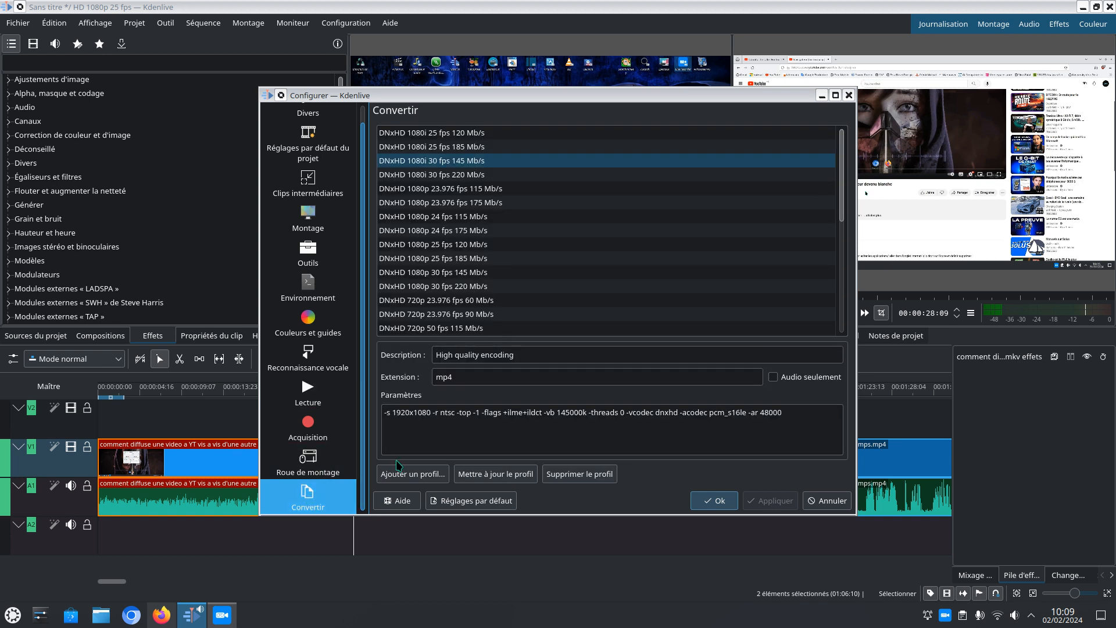
click(312, 230)
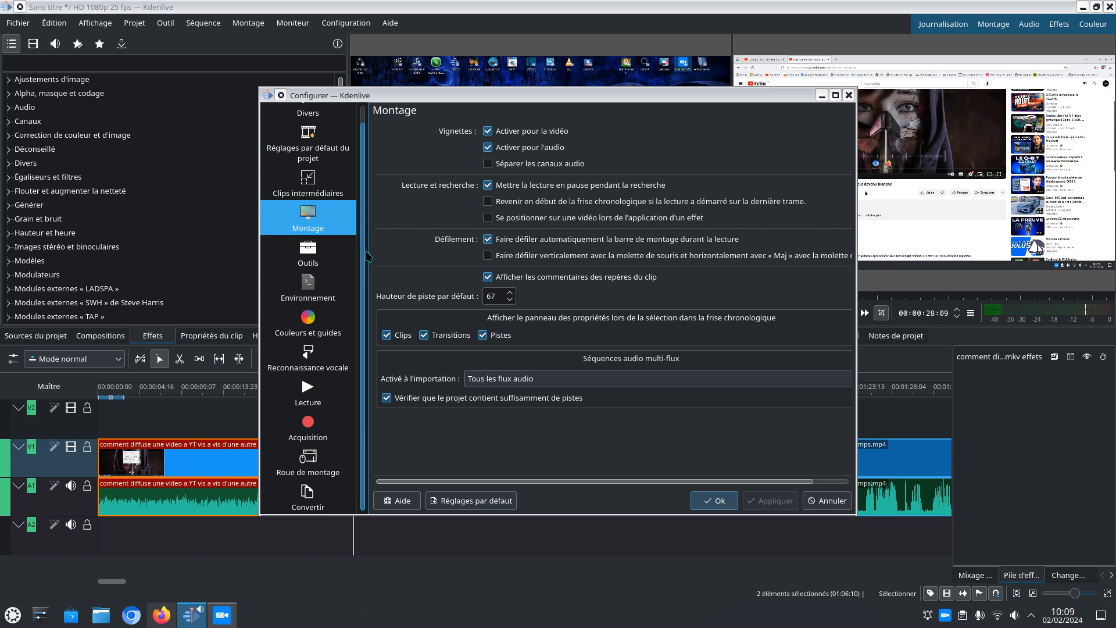
click(718, 502)
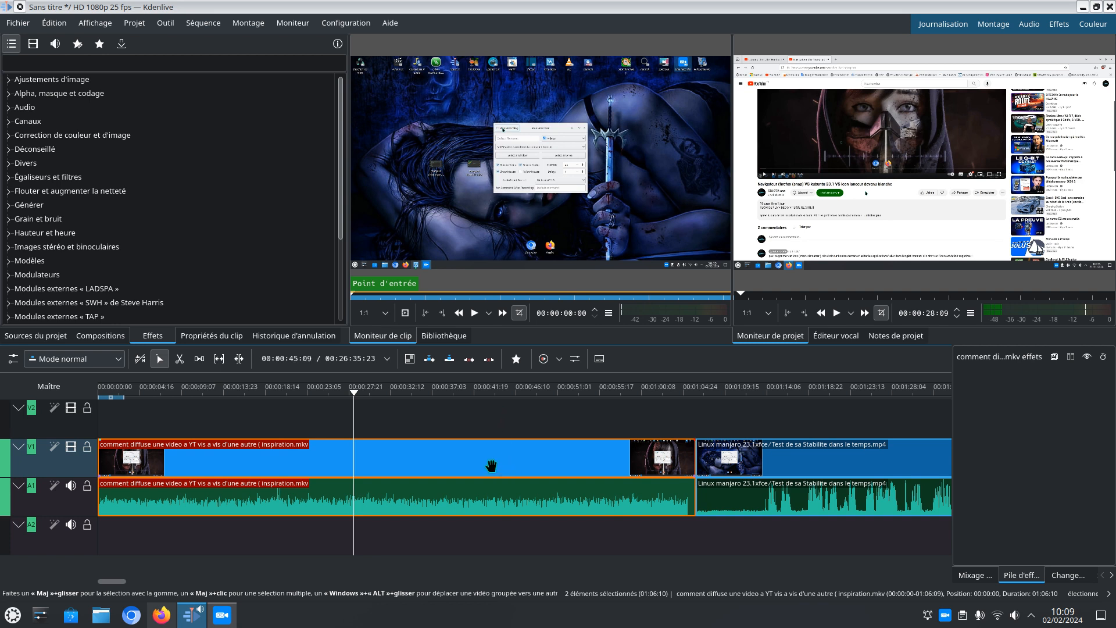
- Set the first timeline clip's speed to 180% with pitch compensation (Compensation de hauteur) enabled
right_click(470, 462)
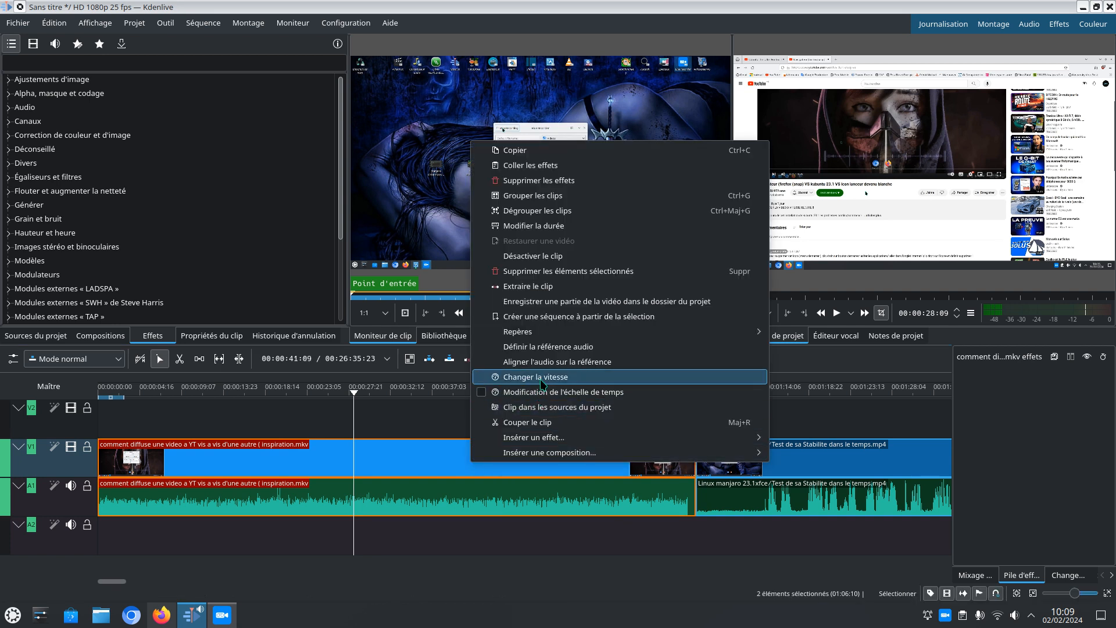
click(559, 377)
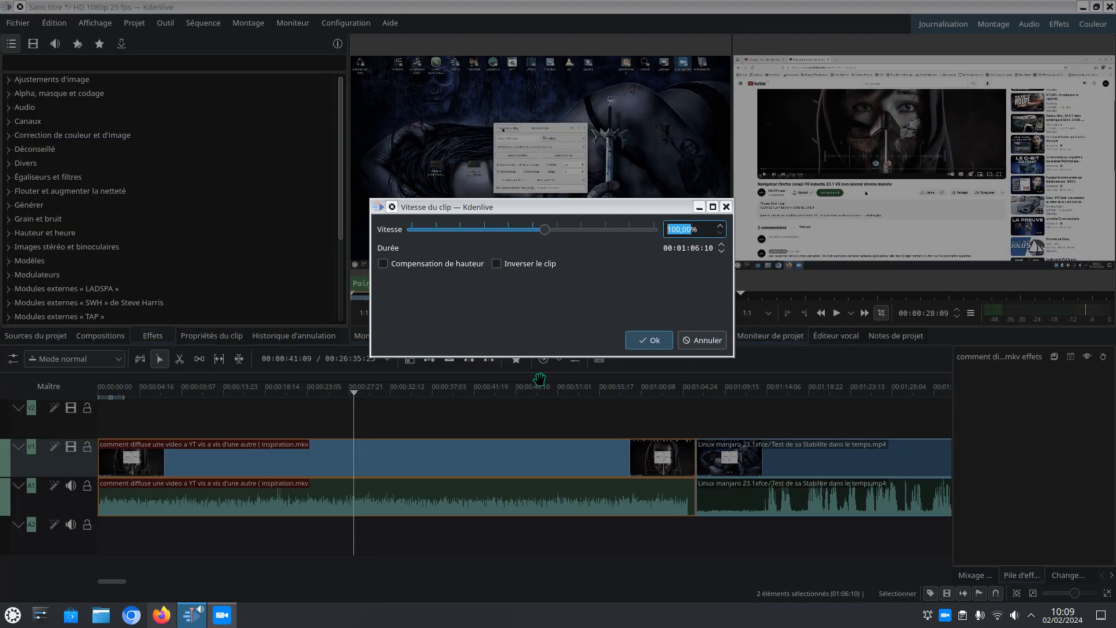
click(676, 233)
key(BackSpace)
text(8)
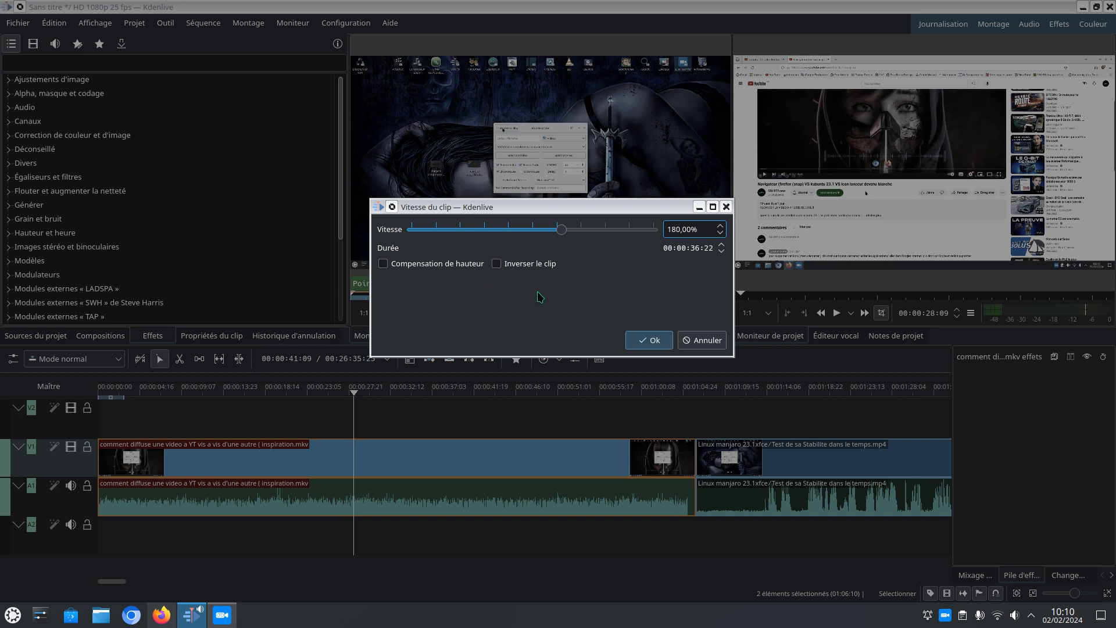
click(384, 265)
click(646, 341)
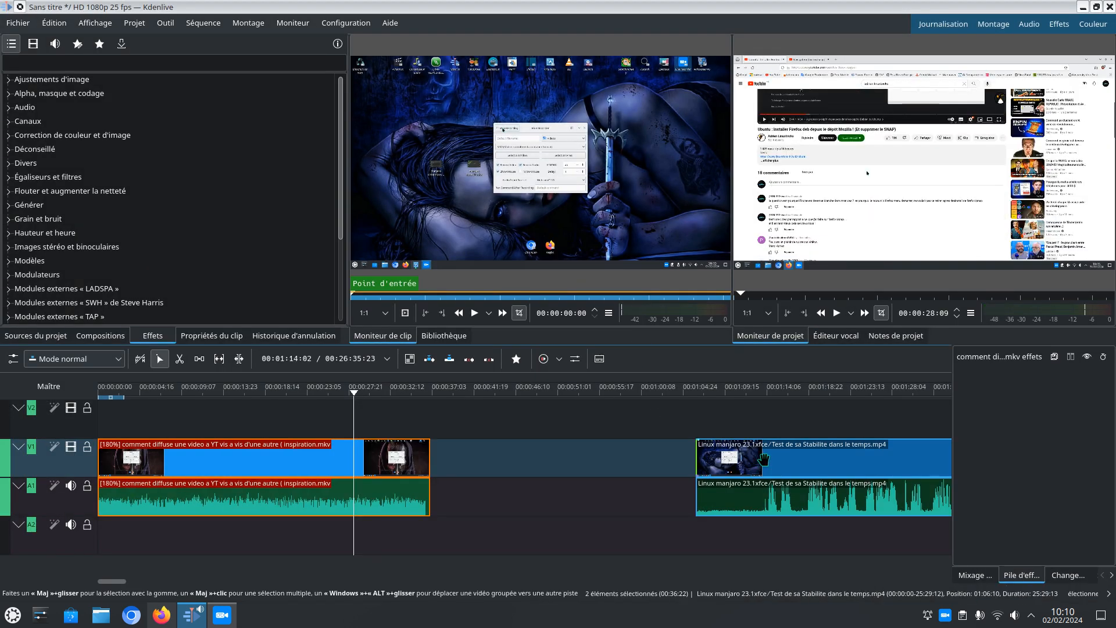
- Move the "Linux manjaro" clip against the first clip's end and set its speed to 180% with pitch compensation enabled
drag(722, 448, 475, 448)
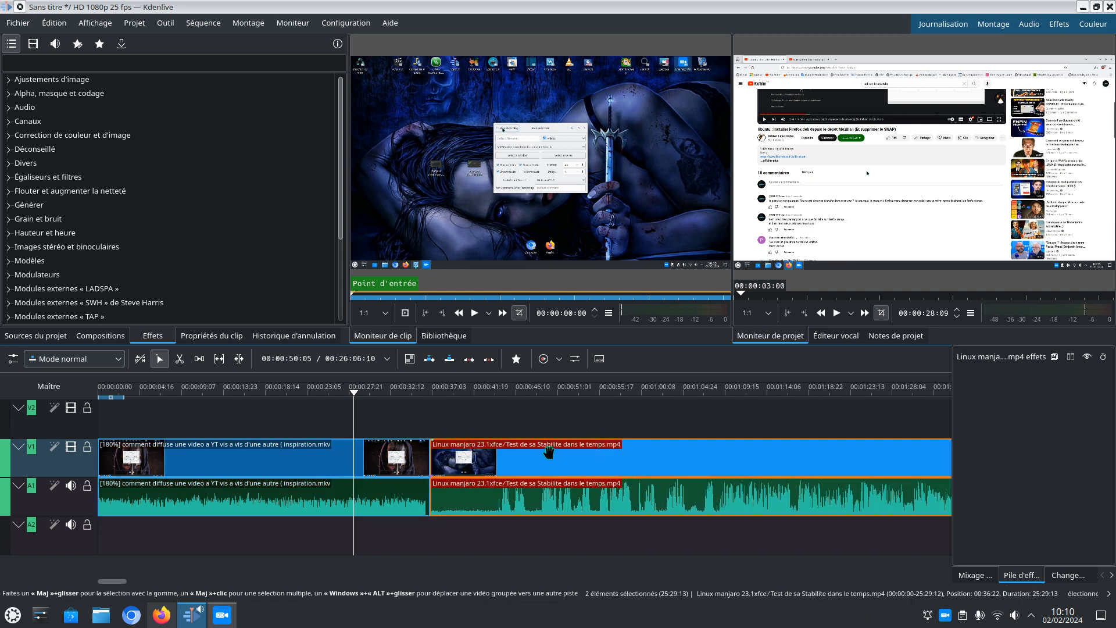
right_click(550, 453)
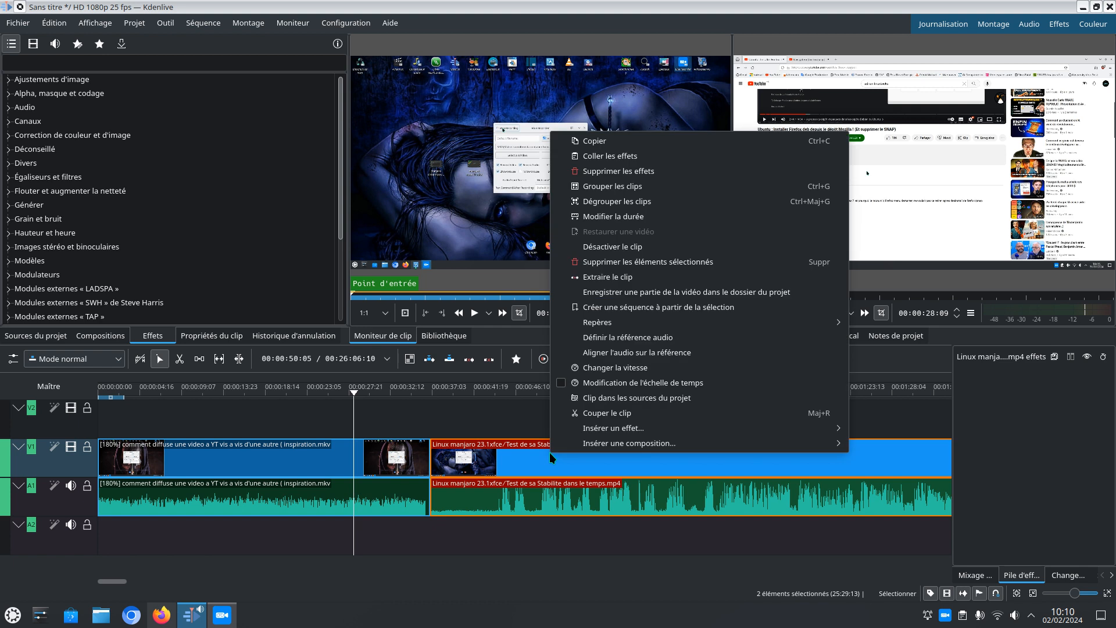
click(615, 367)
click(384, 264)
click(669, 230)
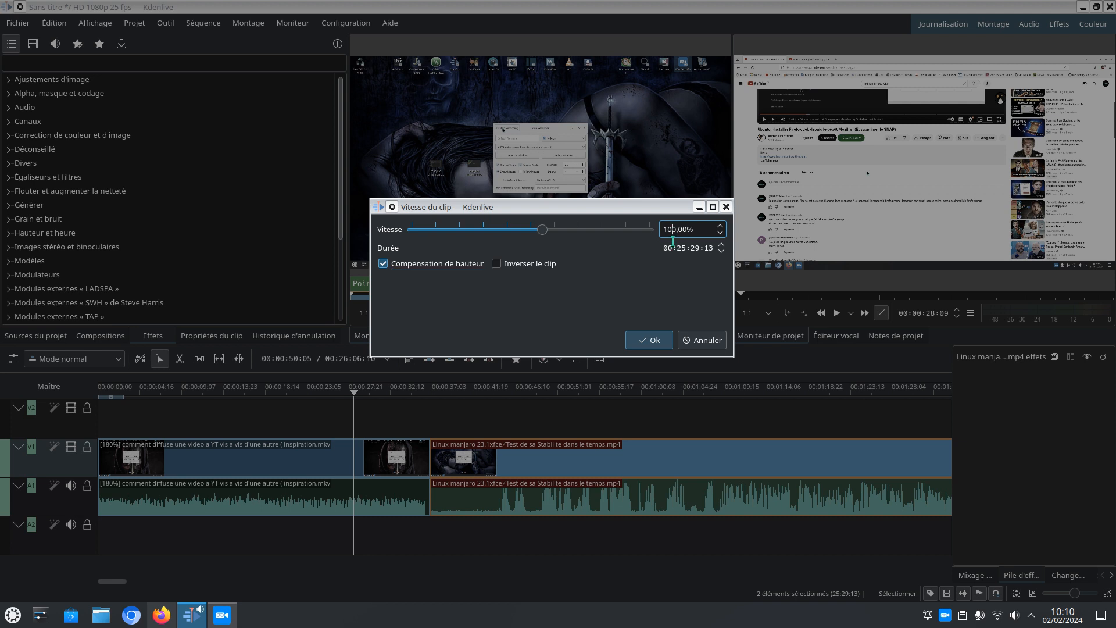
key(BackSpace)
text(8)
click(668, 339)
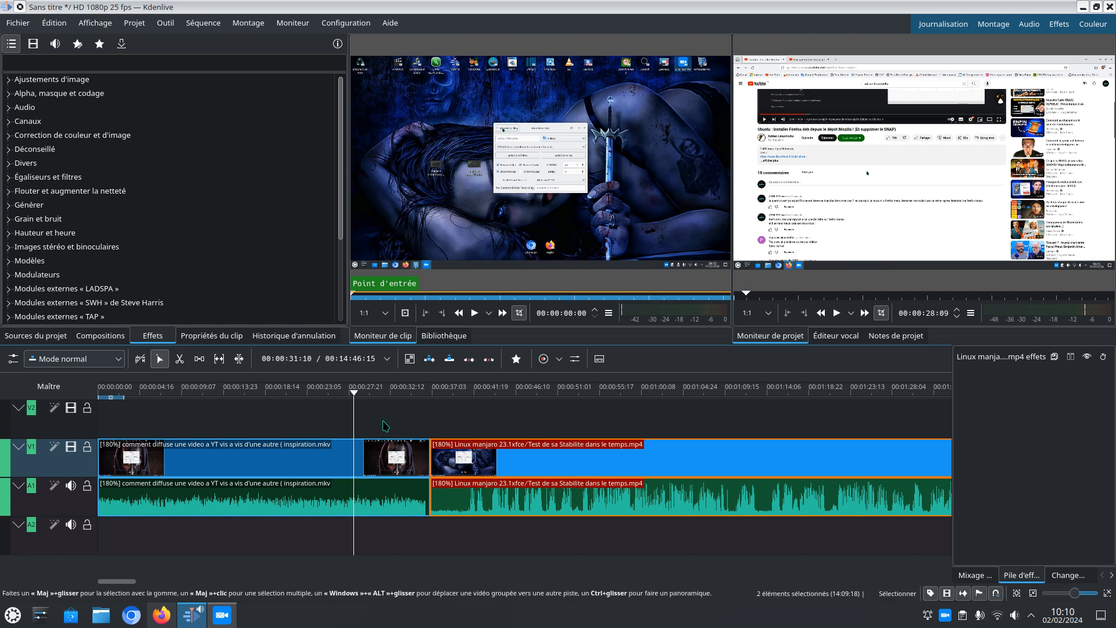
- Deselect the clips and play back a passage of each sped-up clip in the project monitor
click(384, 425)
drag(385, 396, 346, 395)
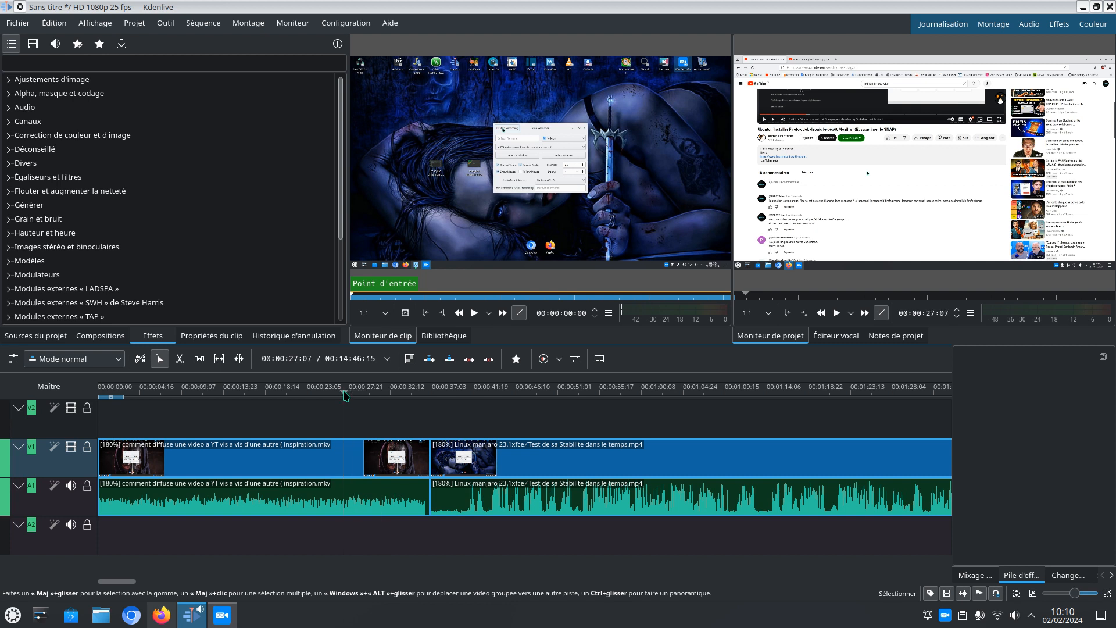
click(836, 314)
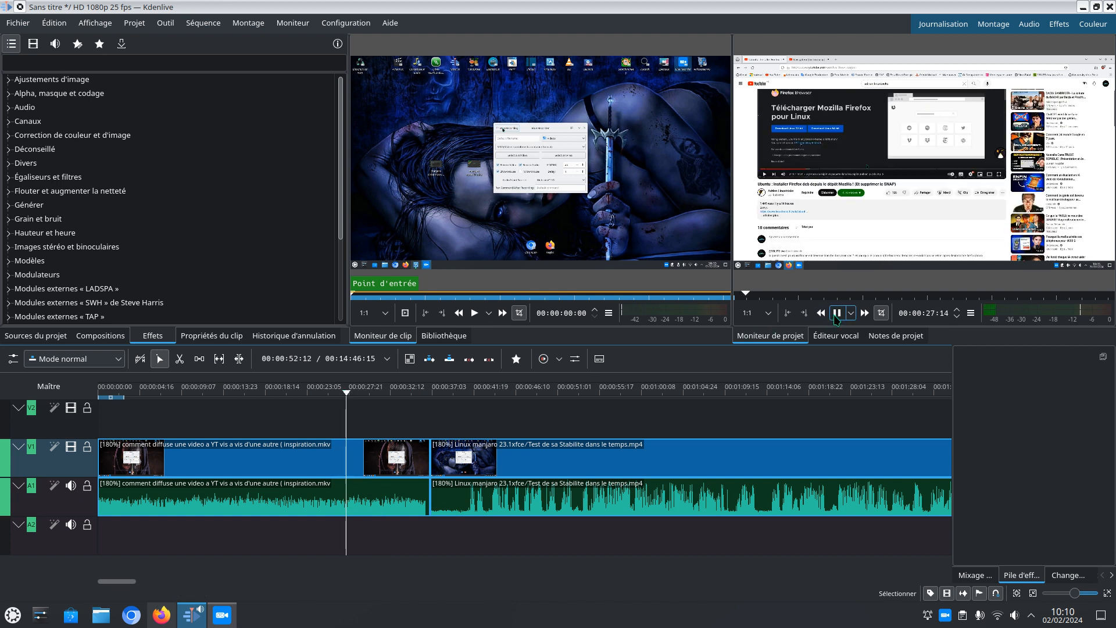
click(836, 314)
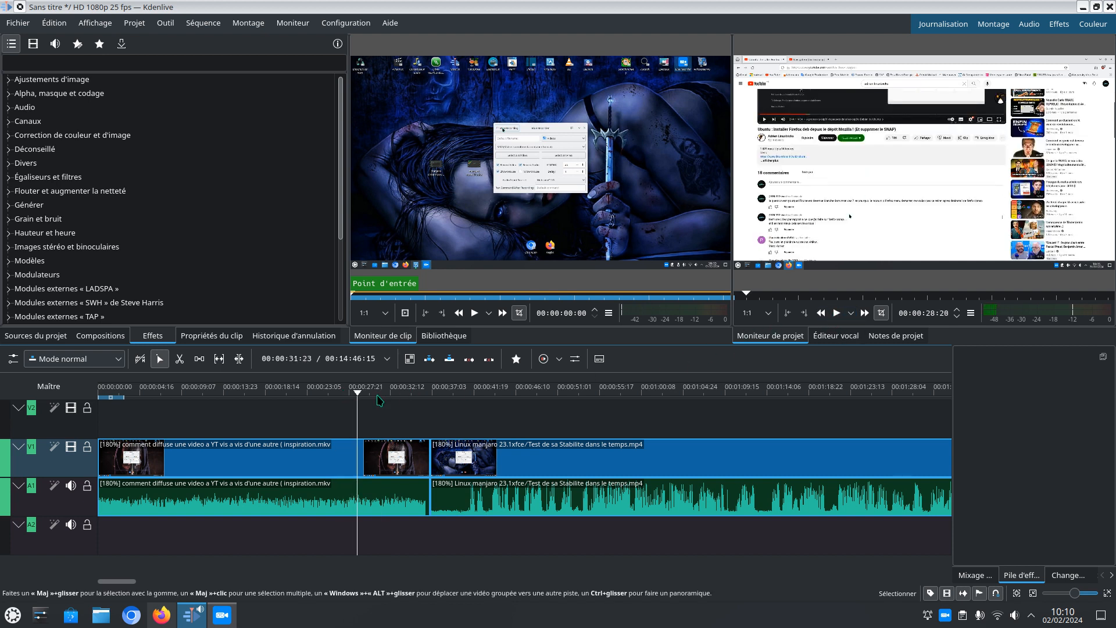
drag(361, 397, 494, 398)
click(837, 314)
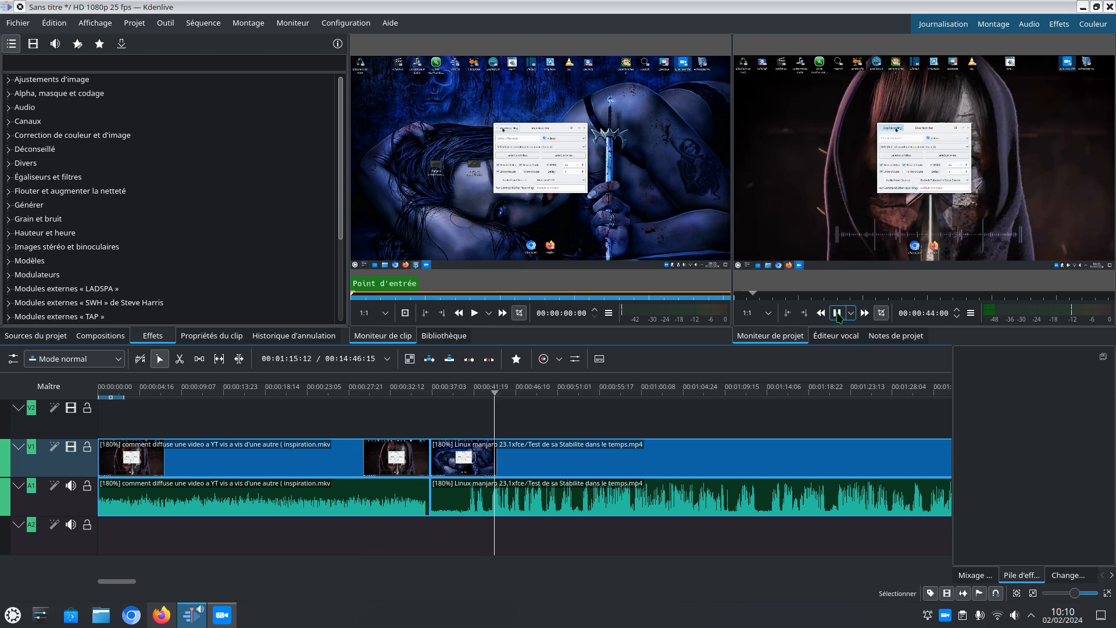
click(838, 314)
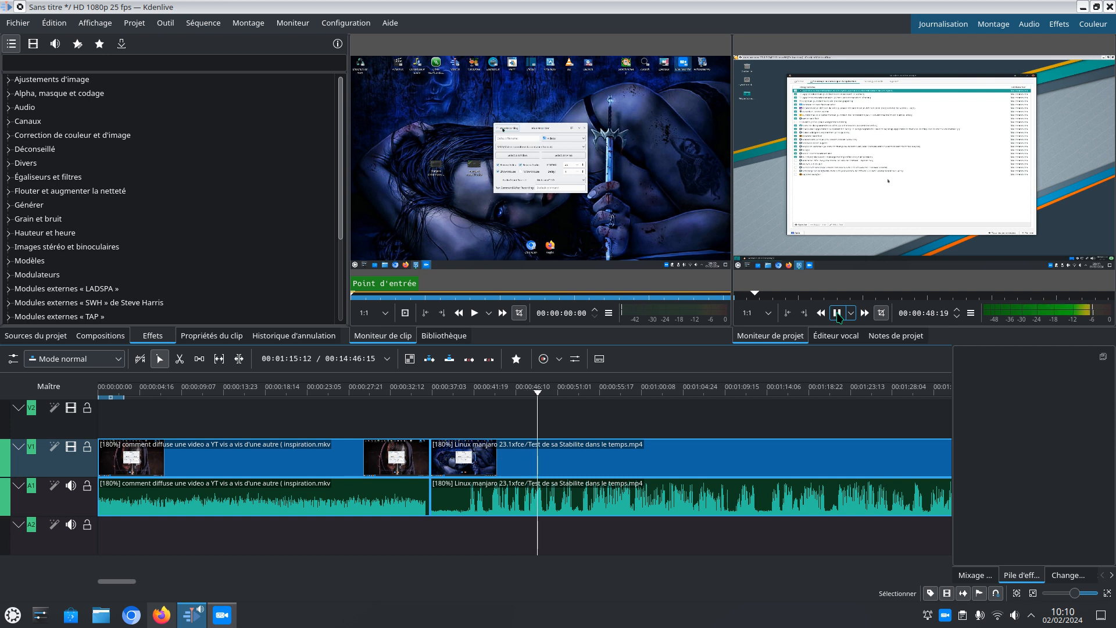
click(838, 317)
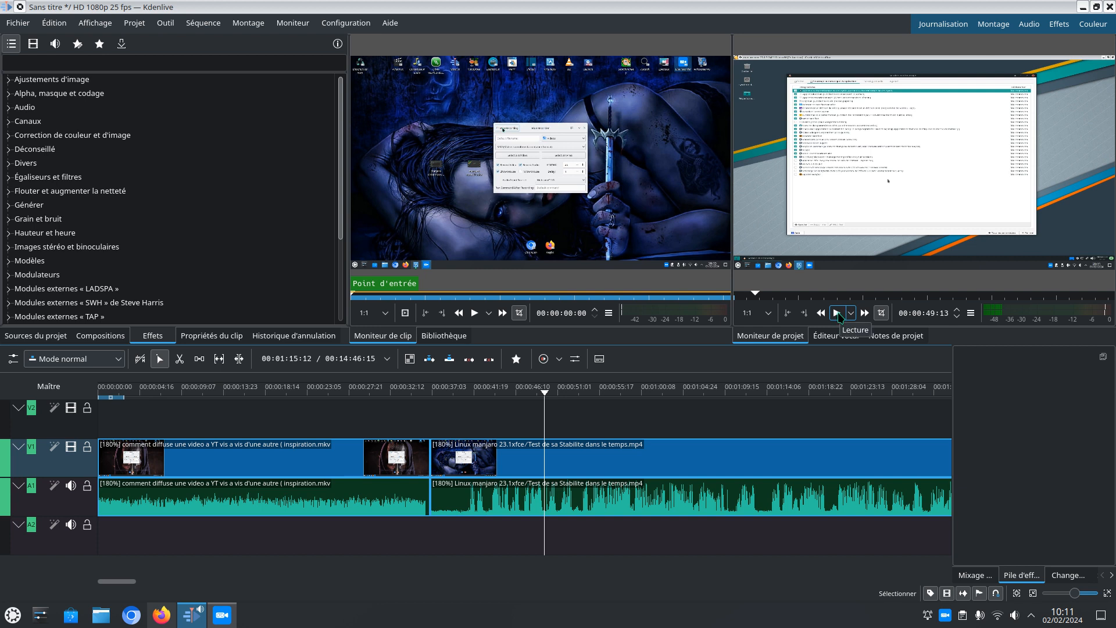
- Select the "Linux manjaro" clip and the first clip in turn, reposition the playhead at about 00:00:44:11, and leave both clips deselected
click(626, 452)
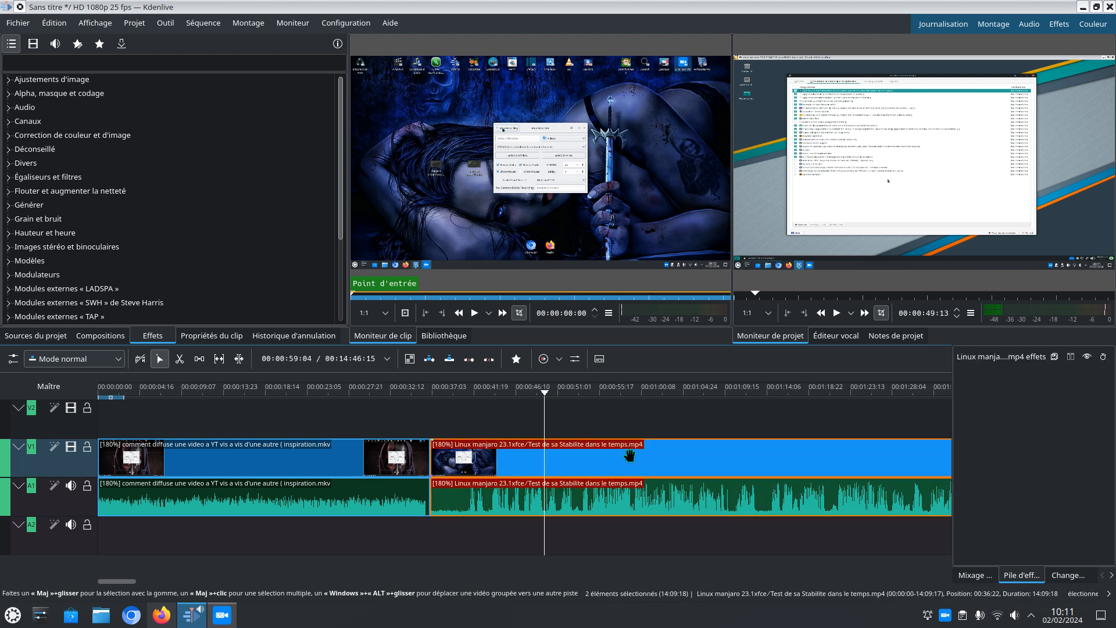
click(369, 452)
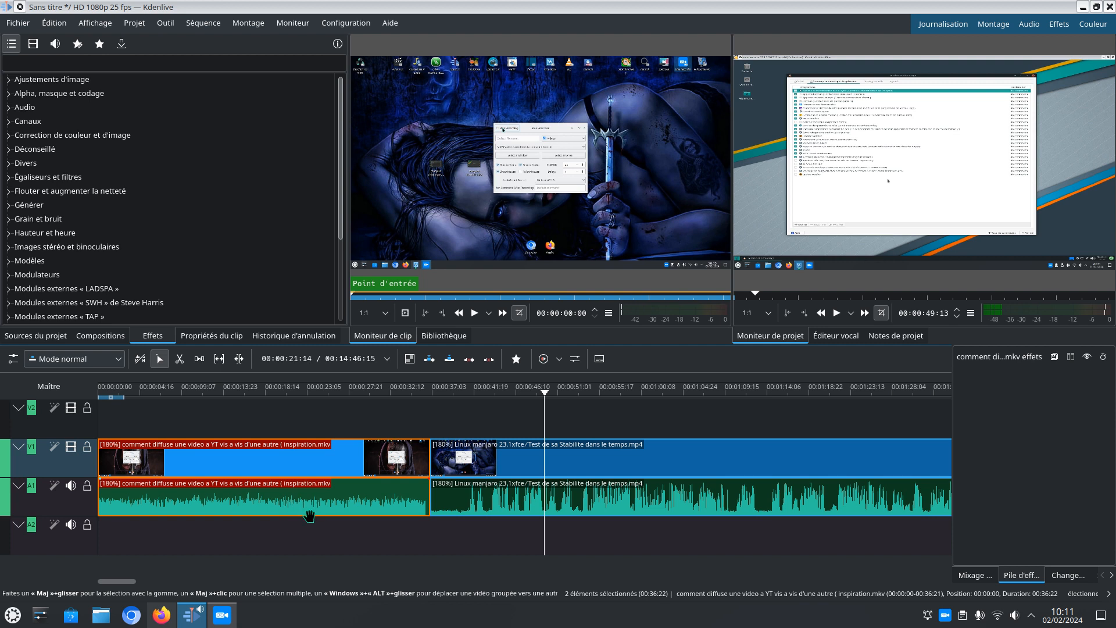
drag(545, 391, 417, 395)
click(500, 421)
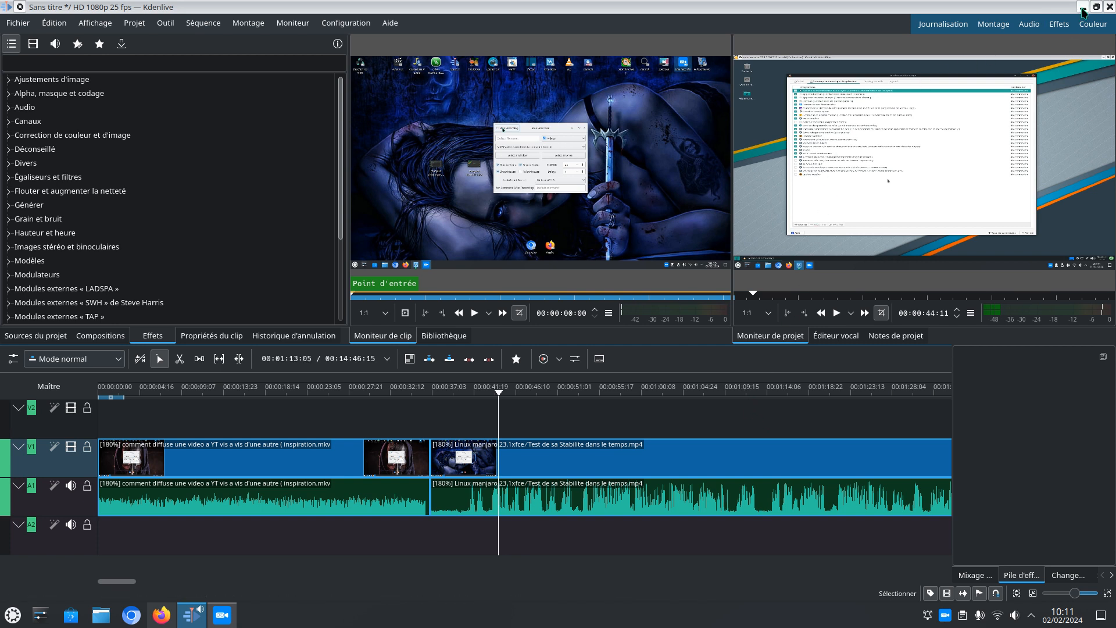
- Close the video editor with the untitled project
click(1109, 7)
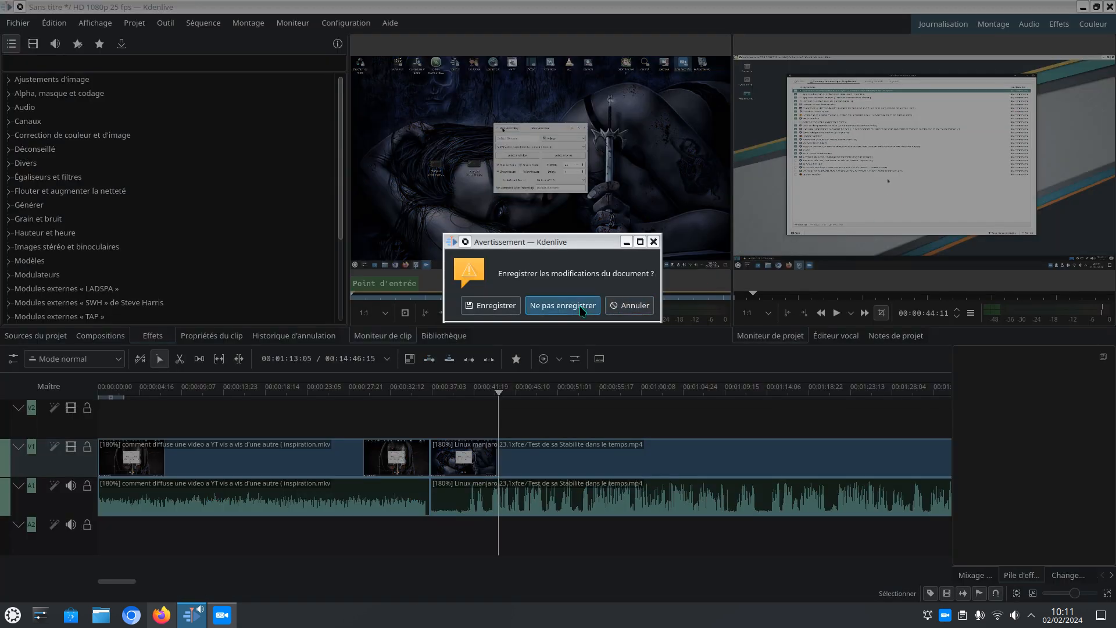